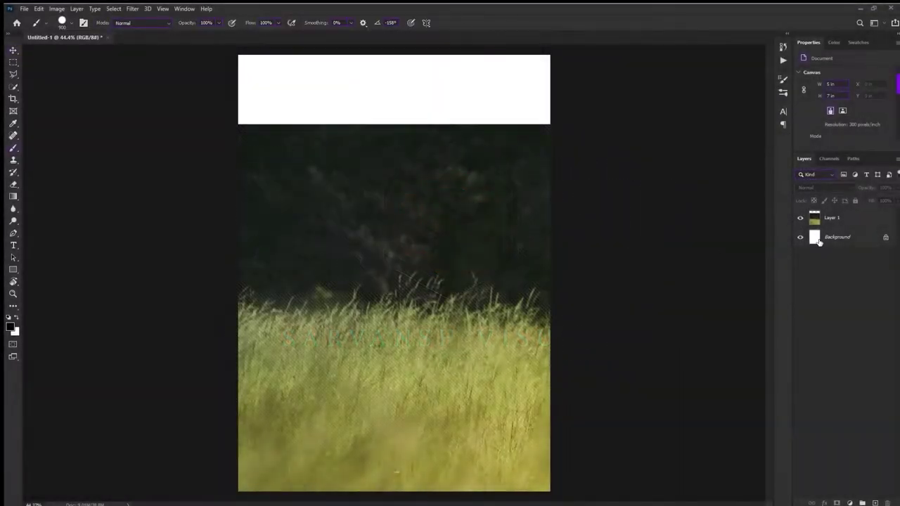
Step: Paint out the dark area above the grass and refine the grass mask edge
drag(515, 286, 461, 326)
key(alt+ctrl+r)
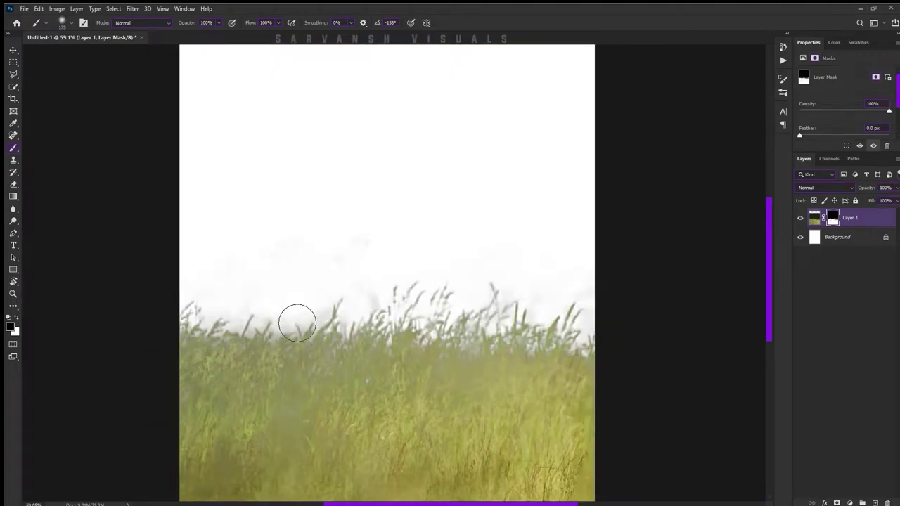
scroll(409, 379, down, 3)
key(x)
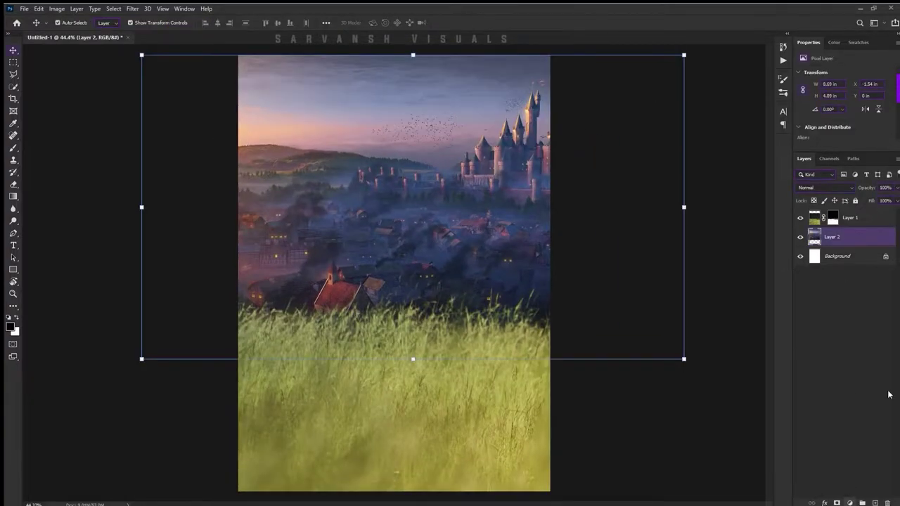
Step: Add an Exposure adjustment above the Color Balance, darkened to -2.20
click(849, 503)
click(767, 252)
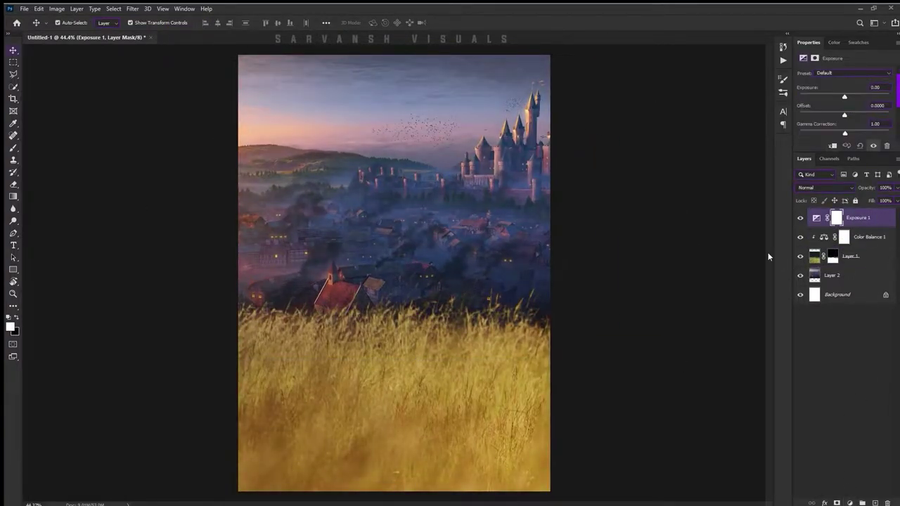
drag(844, 94, 827, 93)
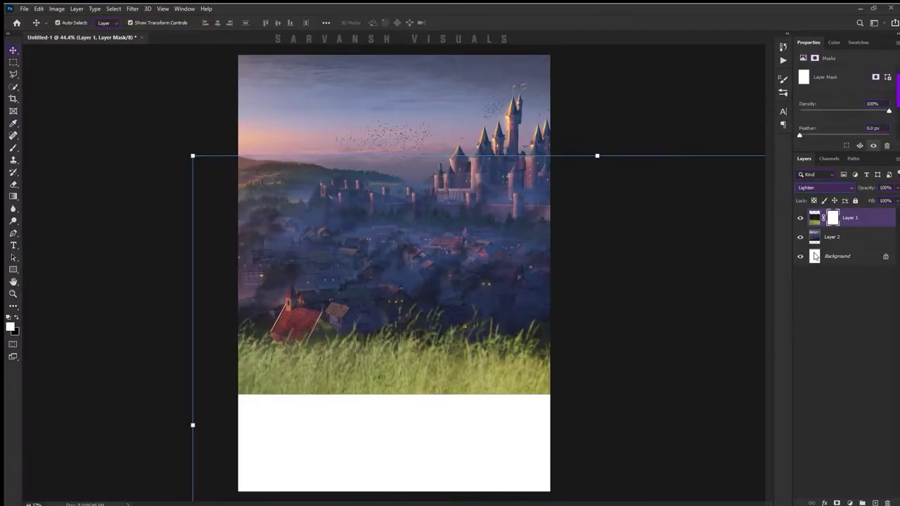
Step: Target the grass layer's mask with a brush and preview it as an overlay
click(832, 217)
key(b)
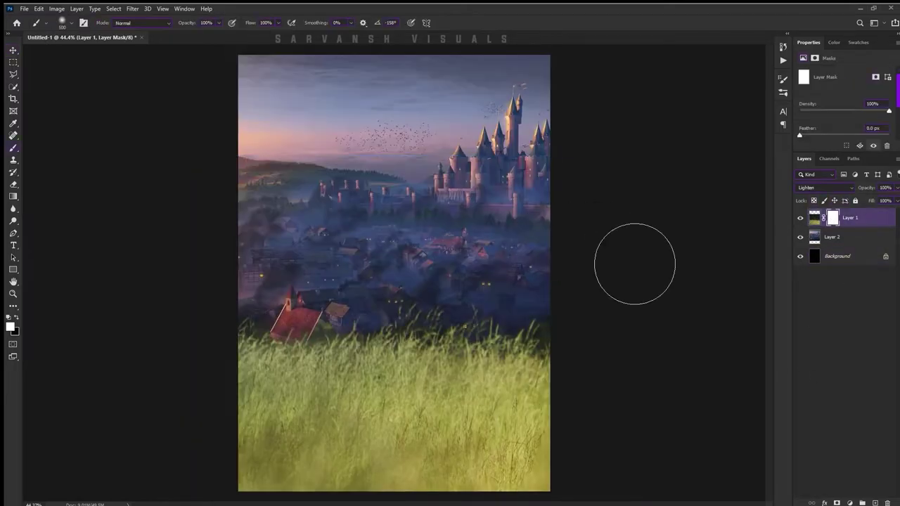
key(backslash)
key(backslash)
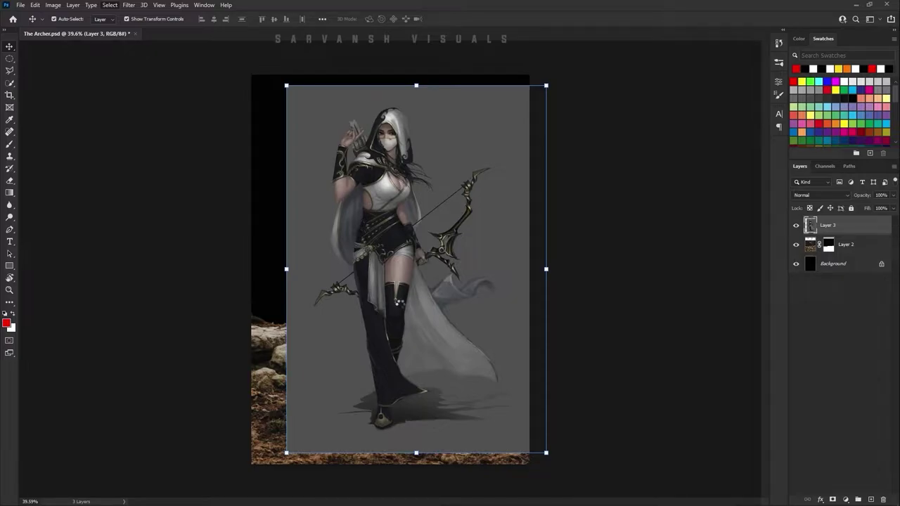
click(833, 500)
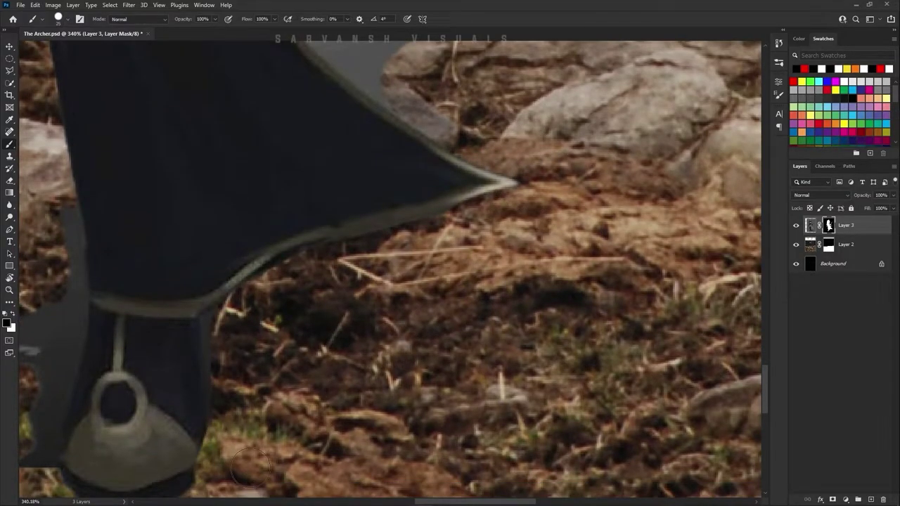
key(backslash)
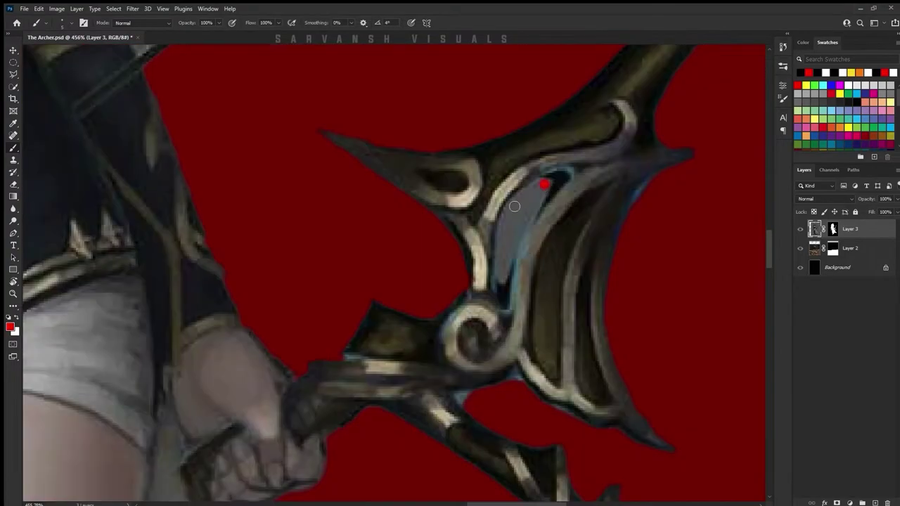
key(ctrl+0)
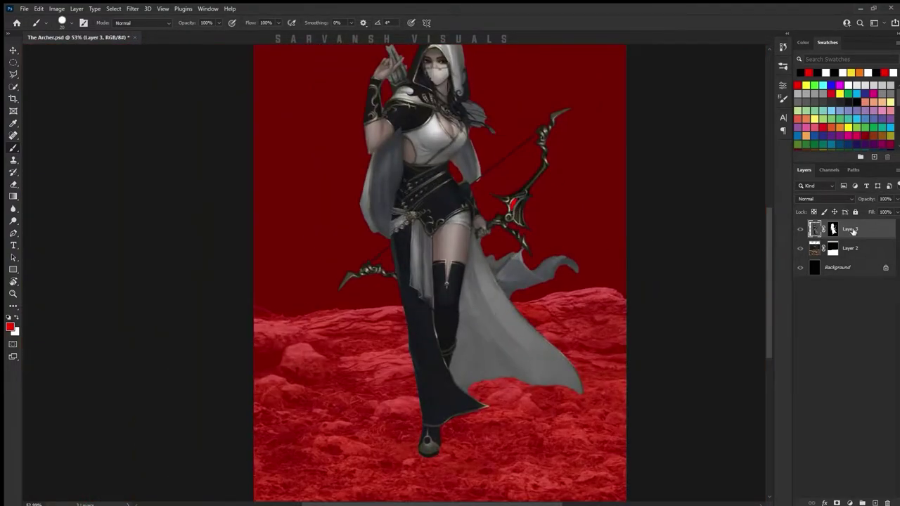
click(833, 229)
scroll(515, 204, up, 10)
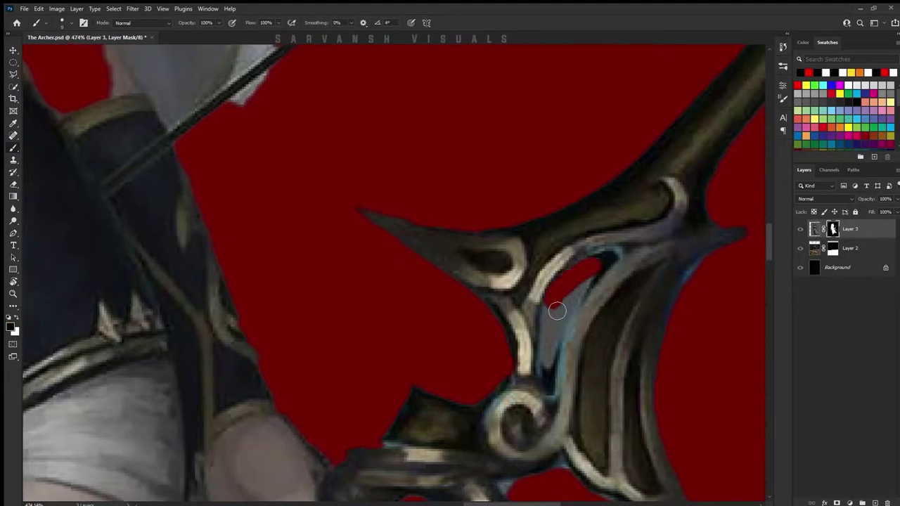
key(ctrl+0)
scroll(371, 288, up, 10)
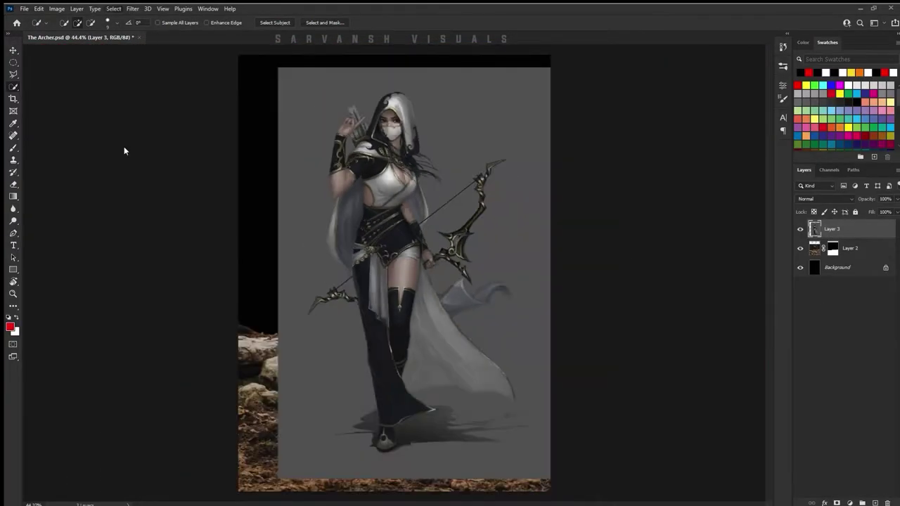
Step: Mask the archer from her selection, refining hair and arrow fletching edges in Select and Mask
click(836, 500)
scroll(421, 166, up, 10)
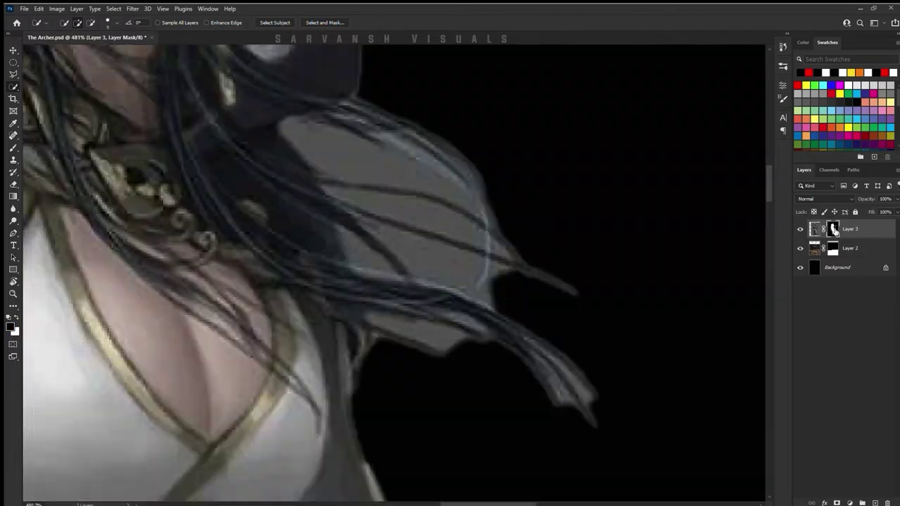
key(ctrl+alt+r)
drag(369, 215, 475, 230)
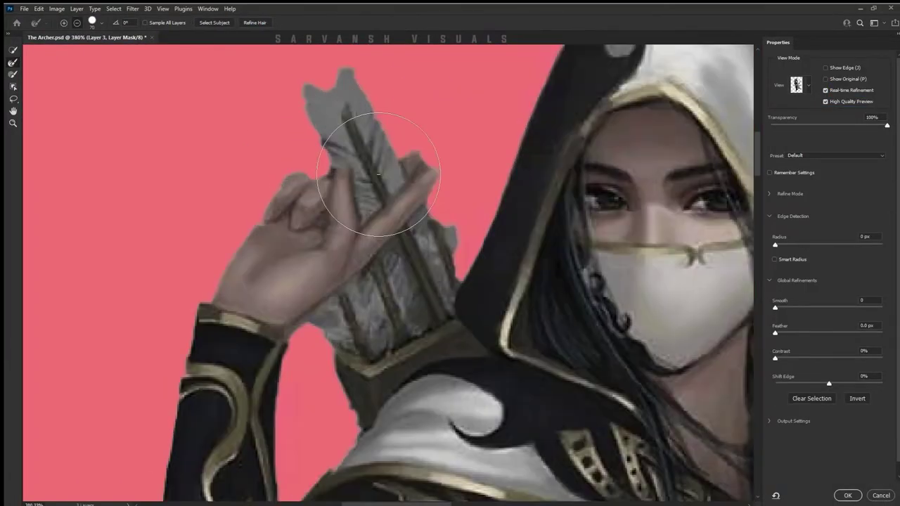
drag(330, 168, 352, 210)
key(Return)
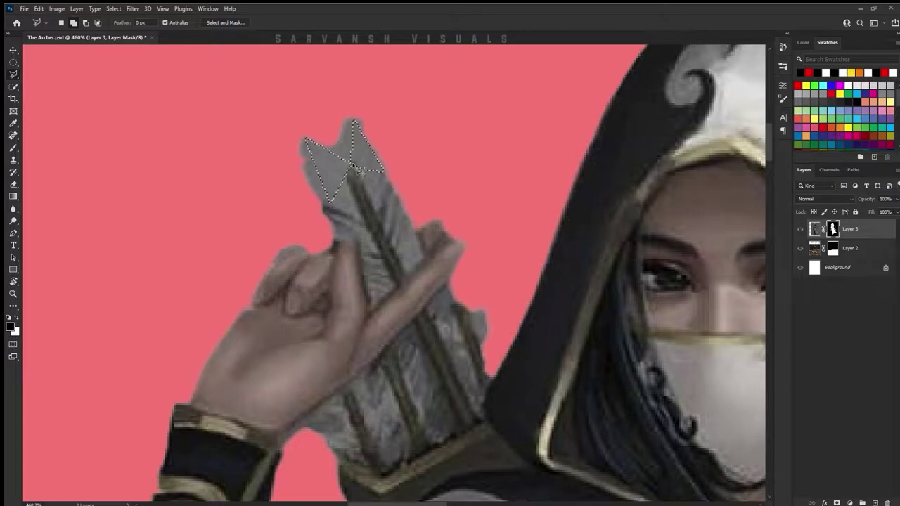
Step: Lower the brush flow to 13% and turn off the mask overlay preview
key(ctrl+0)
scroll(338, 257, up, 5)
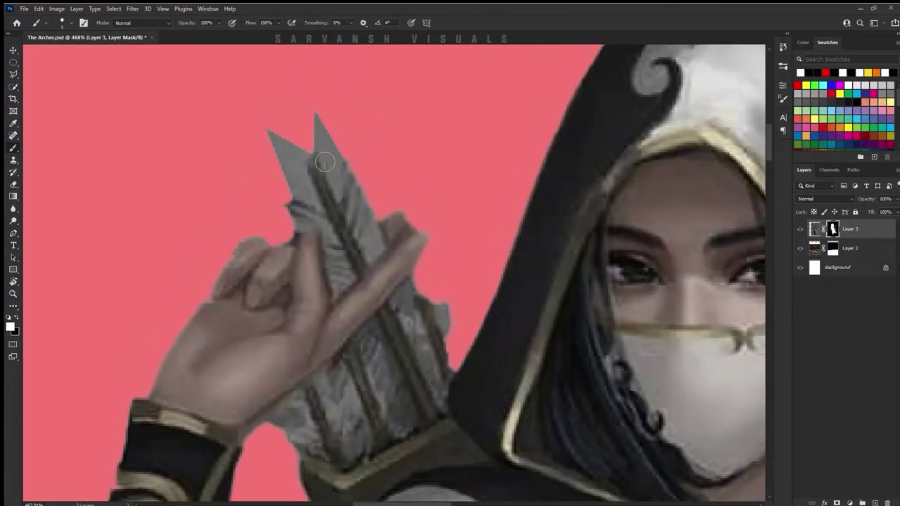
key(ctrl+2)
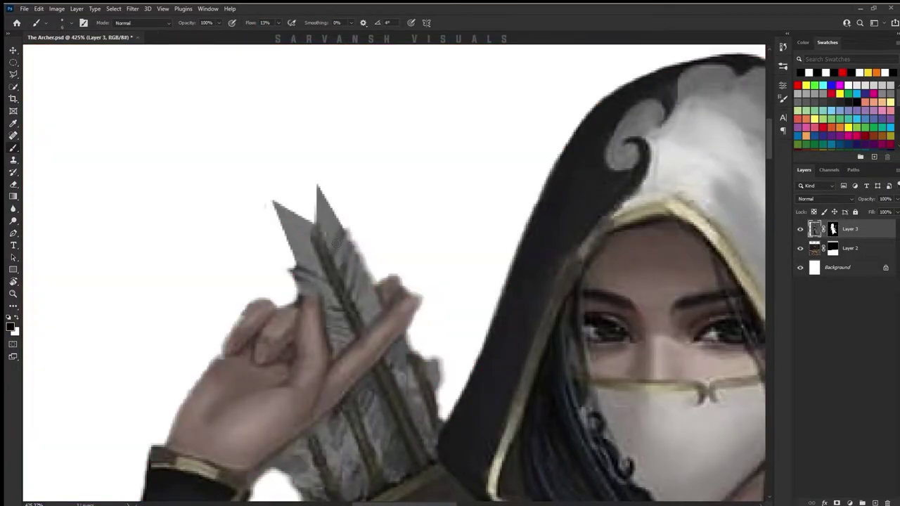
scroll(406, 165, down, 3)
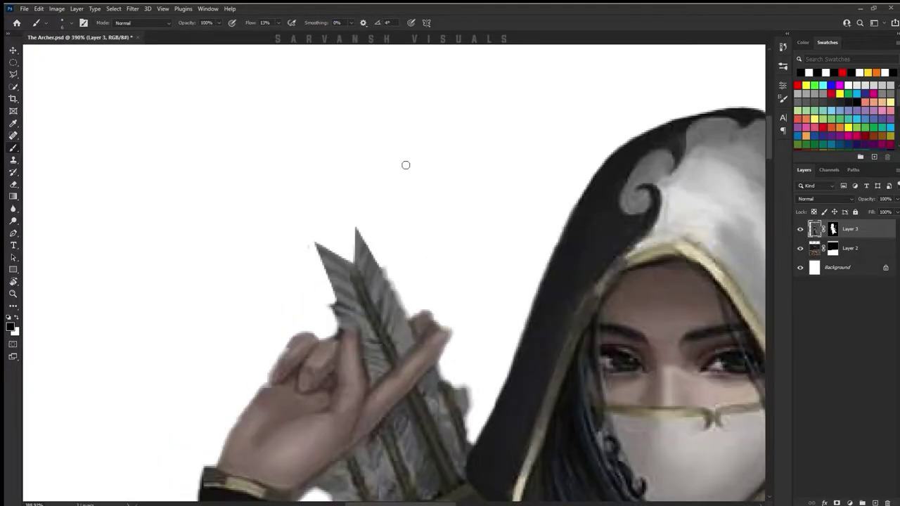
key(ctrl+0)
scroll(405, 220, up, 4)
Step: Target the archer layer's mask and reopen Select and Mask with the image fitted
key(ctrl+backslash)
scroll(406, 220, down, 3)
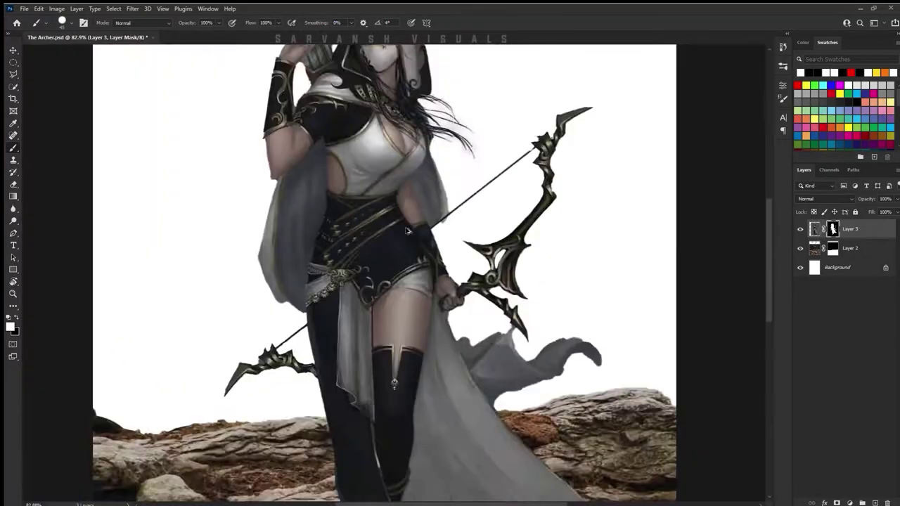
scroll(335, 261, up, 3)
key(ctrl+0)
key(ctrl+alt+r)
Step: Leave Select and Mask and make a polygonal lasso selection on the archer's mask
key(Return)
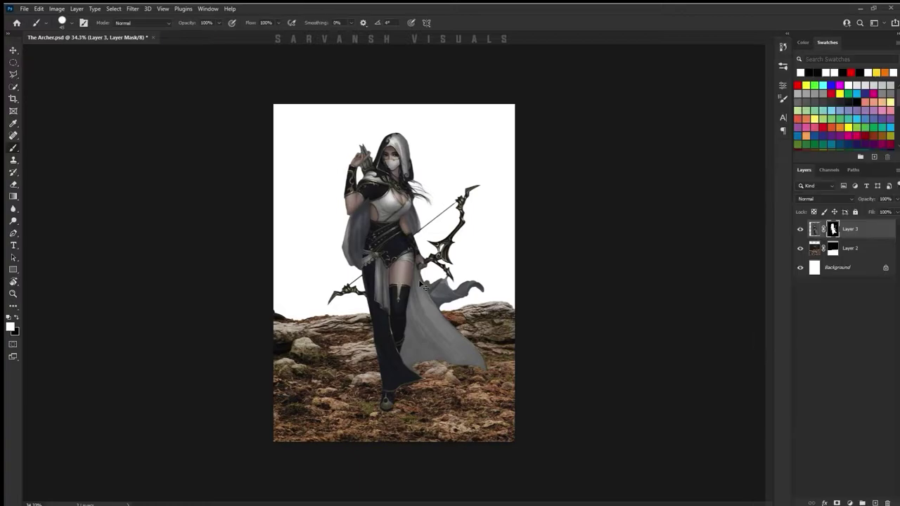
scroll(432, 243, up, 5)
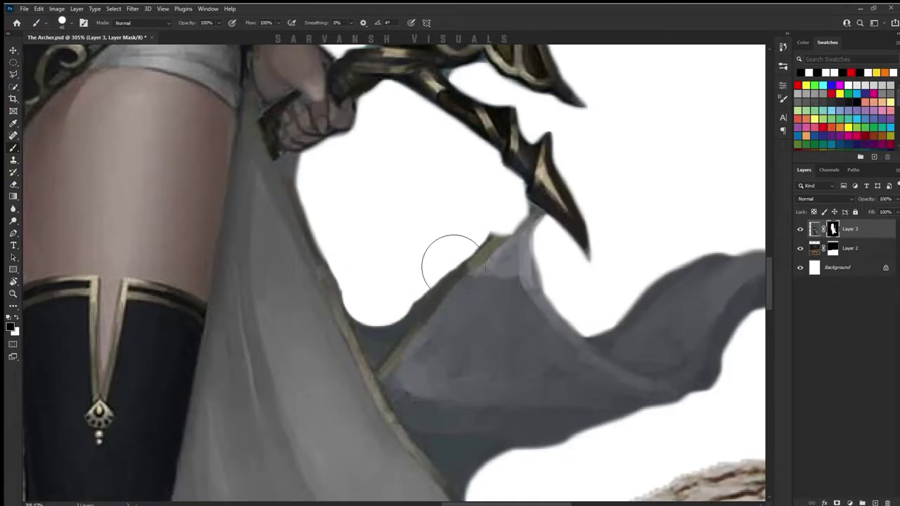
scroll(415, 295, up, 2)
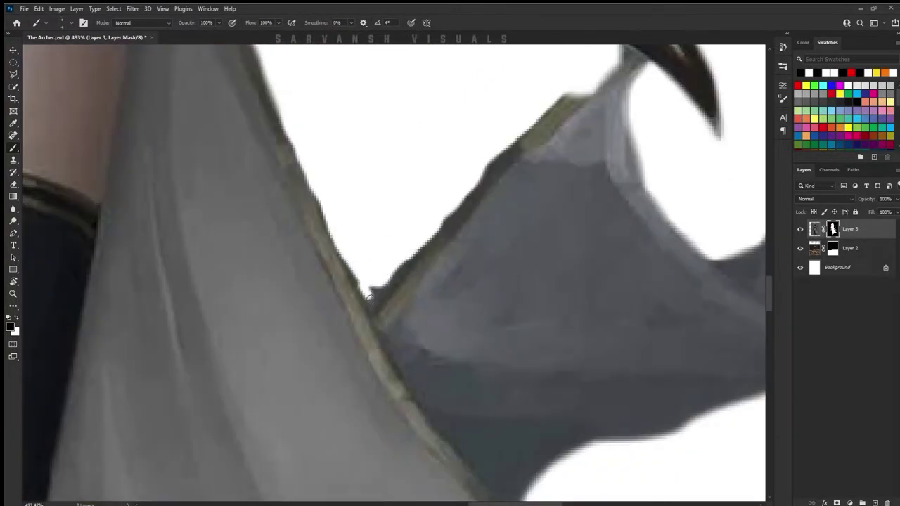
key(l)
scroll(370, 354, up, 1)
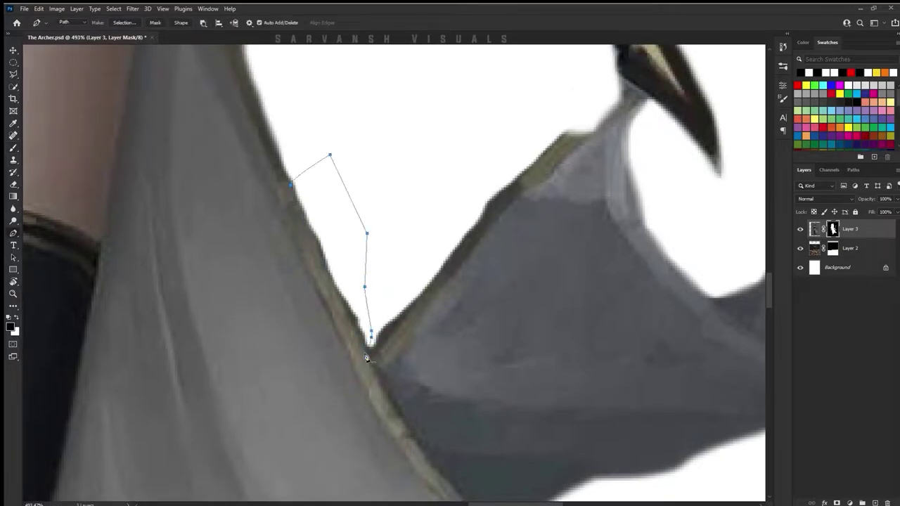
key(ctrl+Return)
key(b)
scroll(356, 355, down, 2)
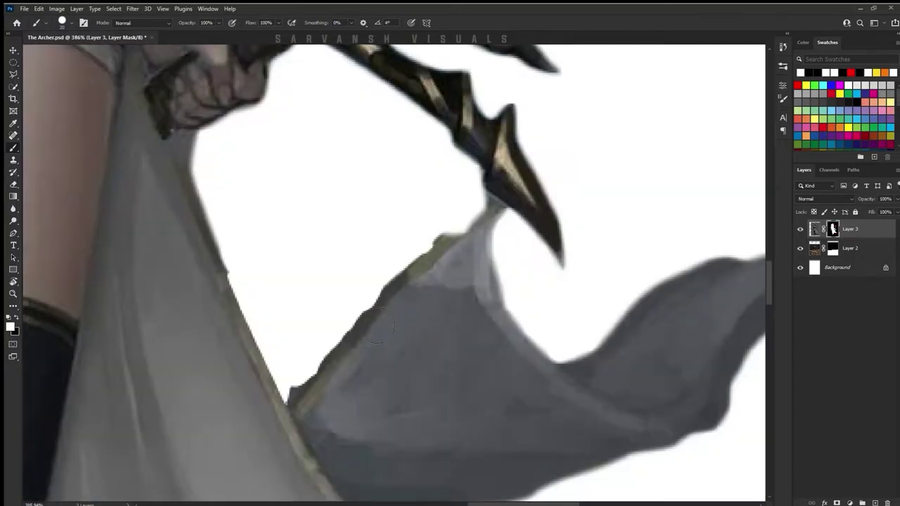
scroll(352, 351, up, 1)
Step: Paint the archer's mask with a smaller brush to hide the grey patch above the cloak
drag(295, 296, 457, 246)
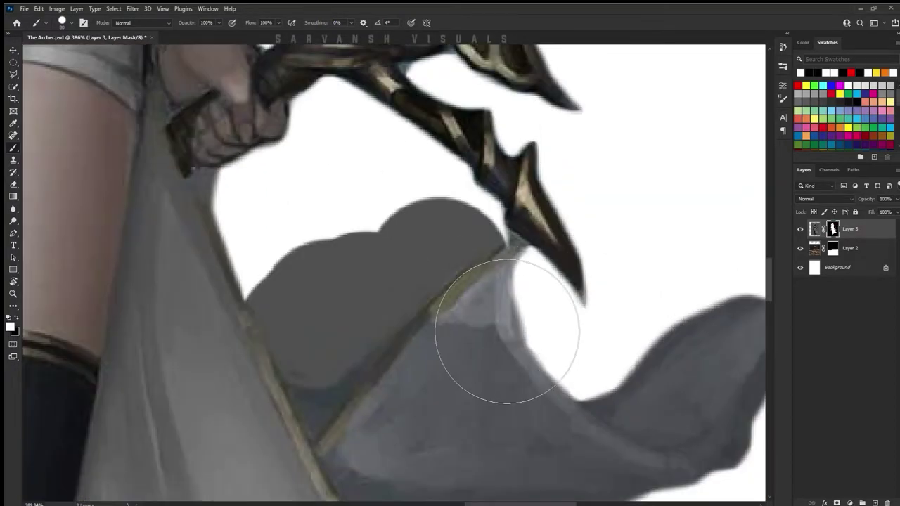
scroll(506, 331, up, 2)
key(x)
key(bracketleft)
key(bracketleft)
key(bracketleft)
drag(281, 260, 486, 190)
mouse_move(430, 291)
mouse_down()
mouse_move(261, 302)
mouse_move(361, 331)
mouse_up()
scroll(275, 291, down, 5)
Step: Disable the archer's mask to compare, then fit the whole archer in view
shift+click(832, 228)
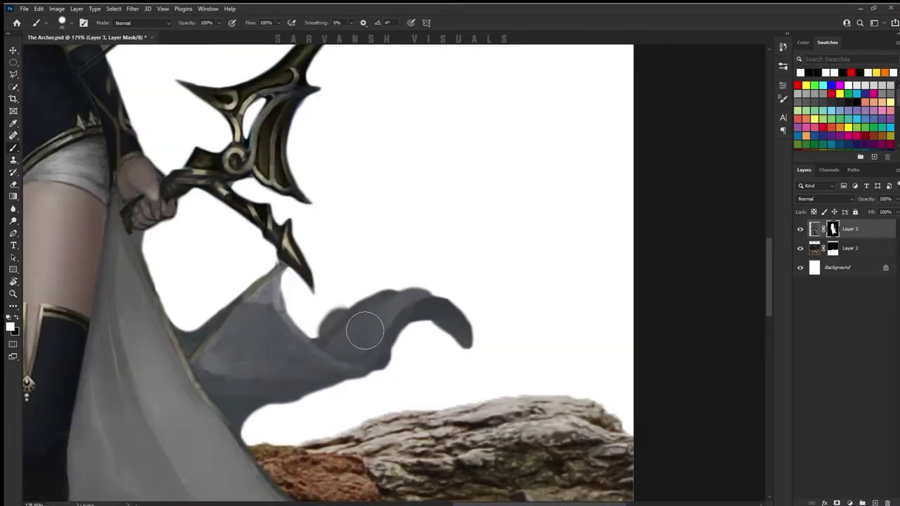
scroll(492, 333, up, 2)
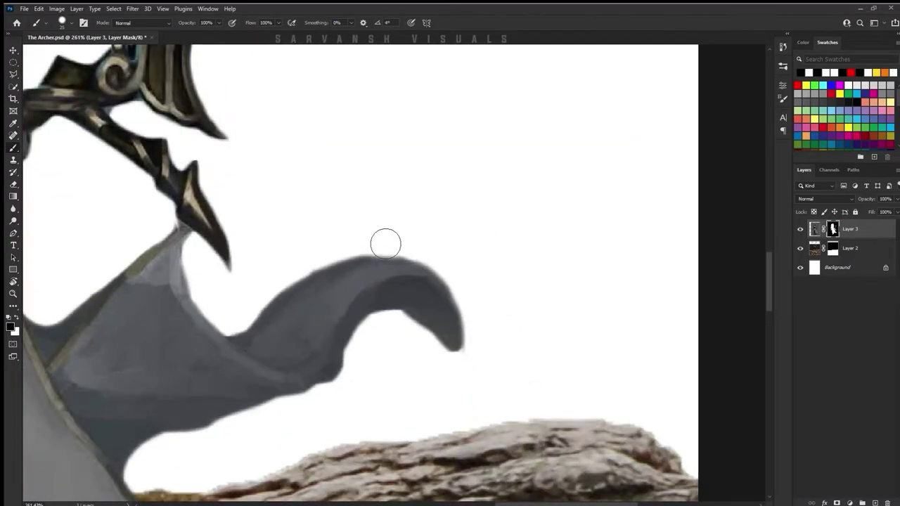
scroll(385, 244, down, 3)
scroll(486, 257, down, 1)
scroll(486, 257, down, 5)
key(v)
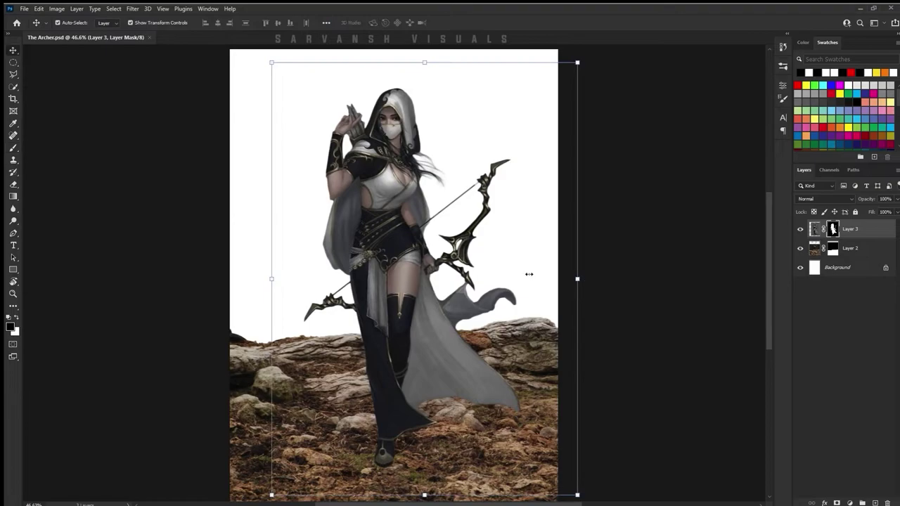
Step: Outline the bowstring tip with a three-point polygonal lasso selection
key(l)
scroll(442, 225, up, 5)
scroll(393, 211, up, 2)
click(340, 243)
click(422, 177)
click(406, 162)
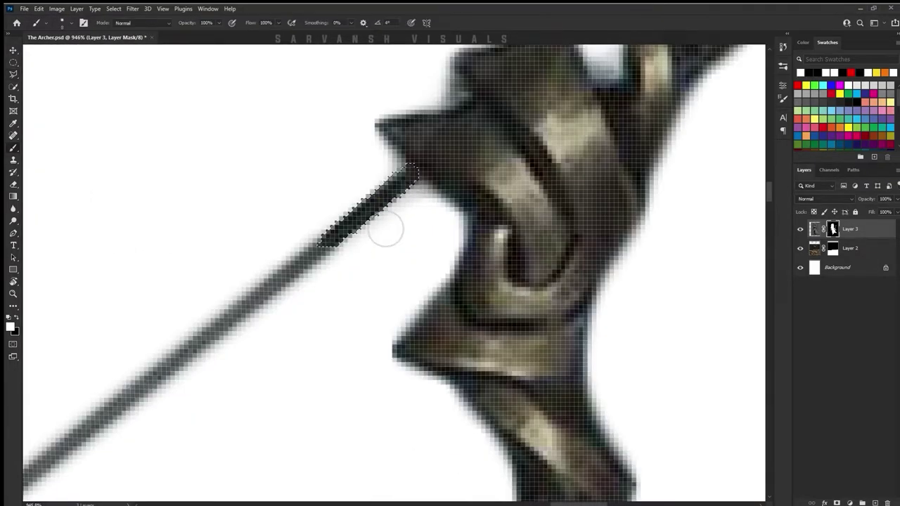
scroll(385, 229, down, 3)
scroll(422, 246, down, 3)
scroll(527, 246, up, 3)
scroll(618, 274, up, 2)
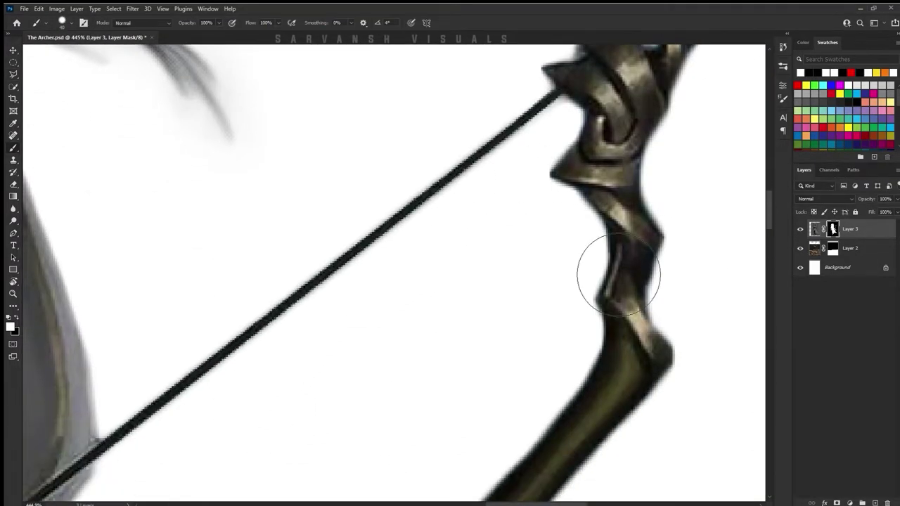
scroll(618, 274, down, 5)
Step: Fit the image in view and select the rock outcrop layer, then the archer layer
key(v)
click(458, 446)
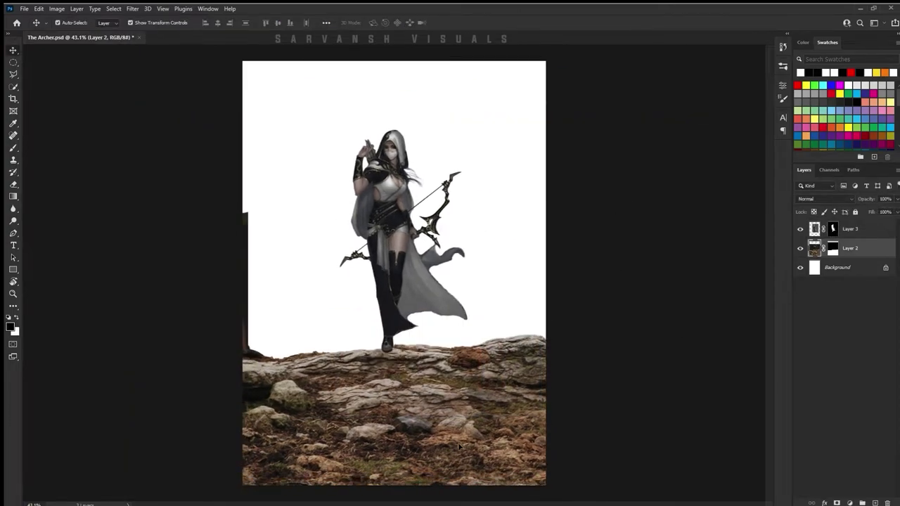
scroll(392, 271, down, 2)
click(394, 232)
scroll(356, 201, up, 3)
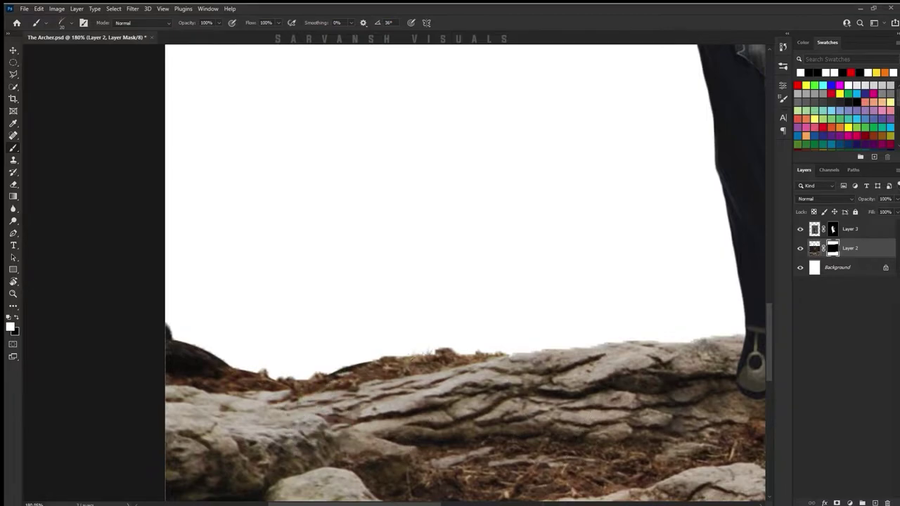
scroll(562, 387, down, 3)
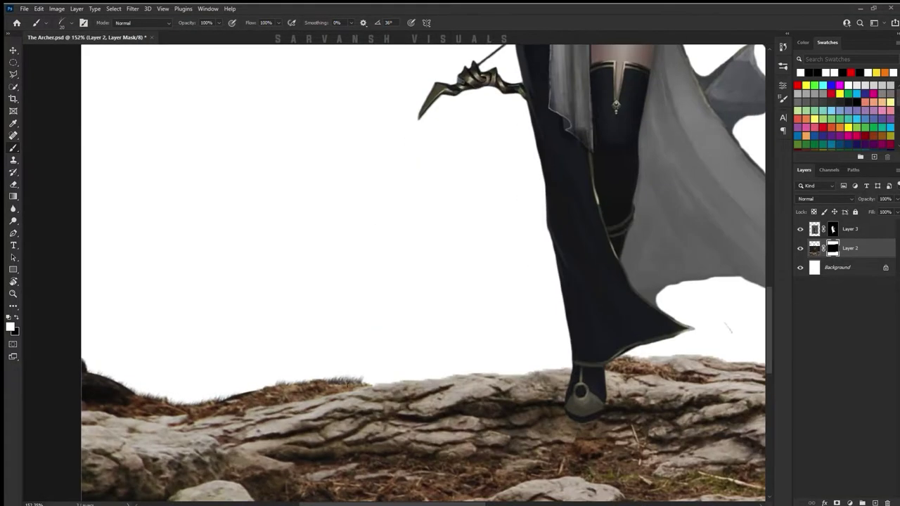
scroll(563, 387, down, 3)
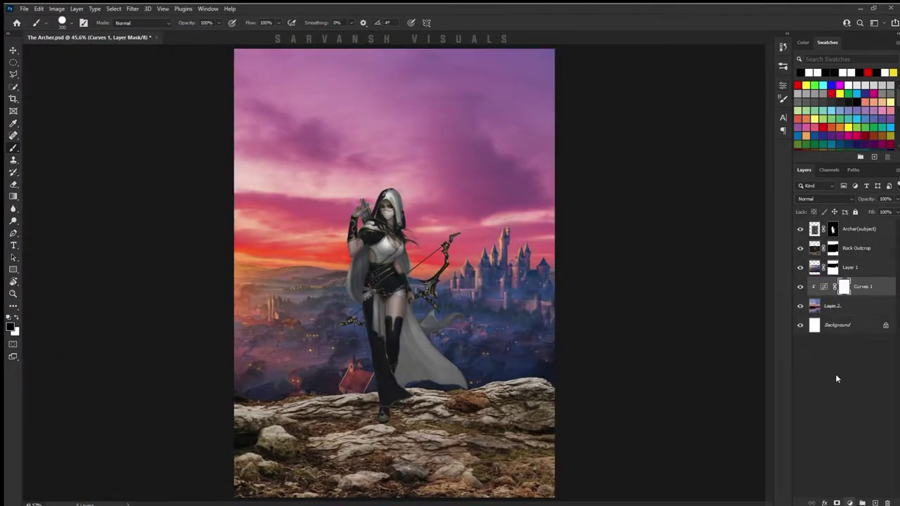
Step: Invert the Curves 2 mask and set up a larger white brush for the sky
key(ctrl+i)
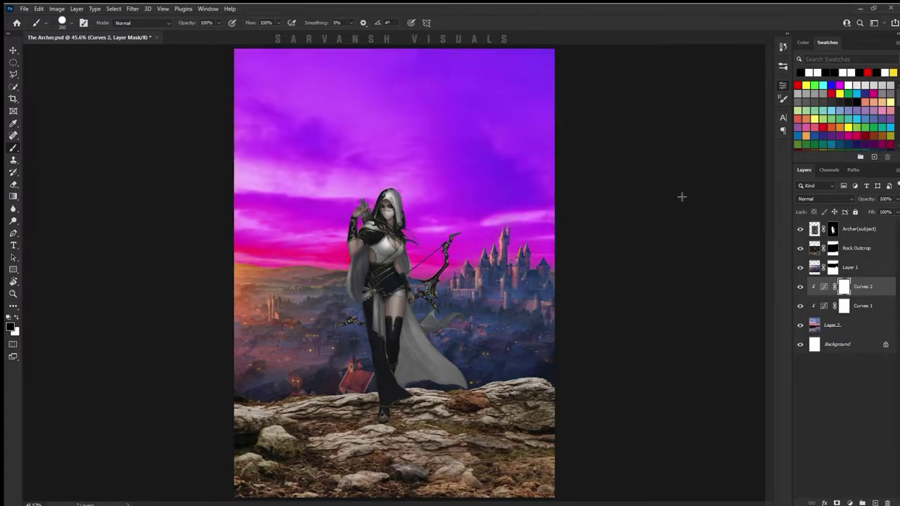
key(x)
key(bracketright)
key(bracketright)
key(bracketright)
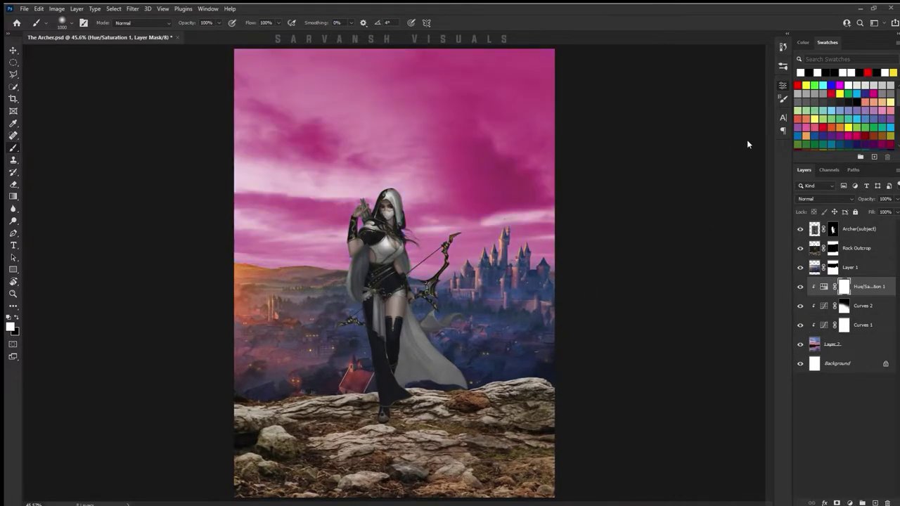
Step: Invert the Hue/Saturation 1 mask to reveal its hue shift across the sky, with black paint set
key(ctrl+i)
key(x)
key(ctrl+i)
key(x)
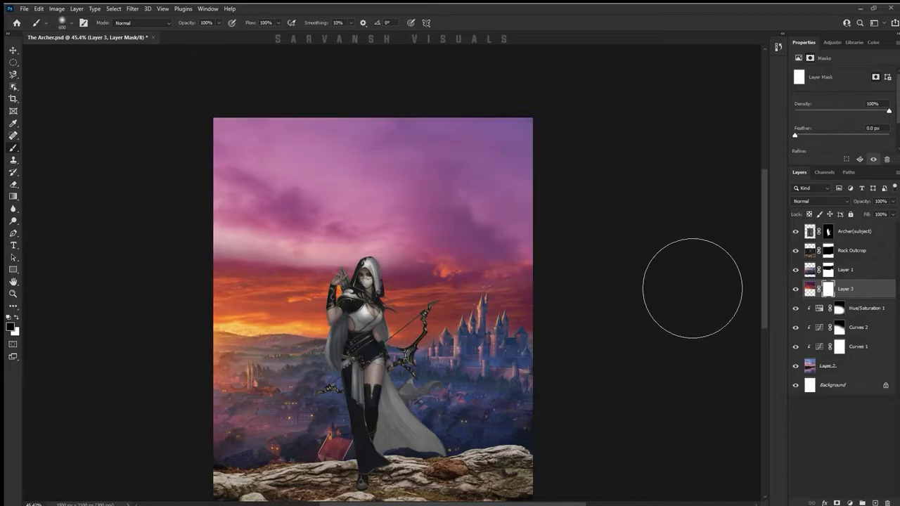
Step: Try a Curves adjustment on the new Layer 4 sky, delete it, and apply a clipping mask
key(b)
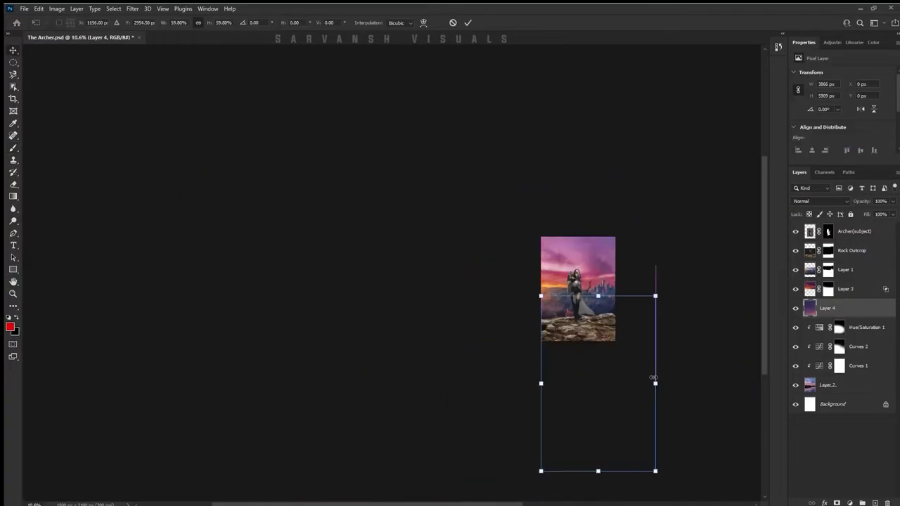
click(849, 503)
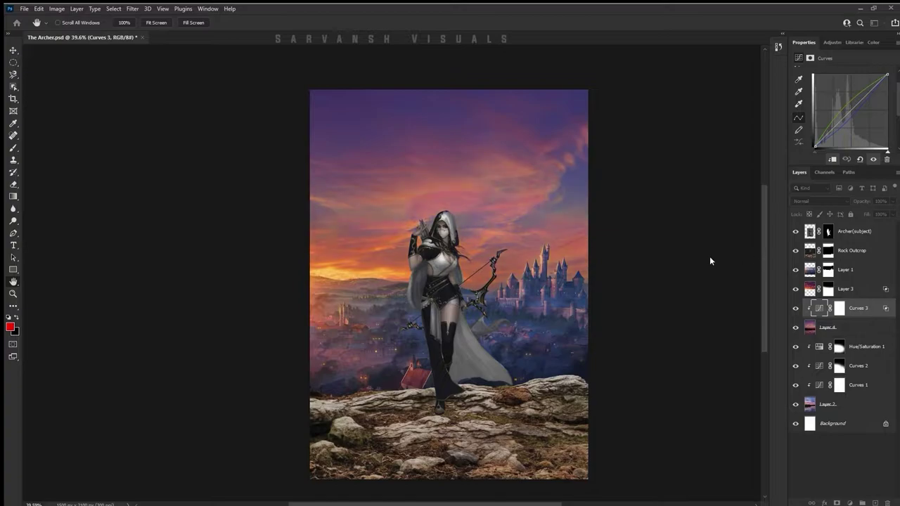
key(Delete)
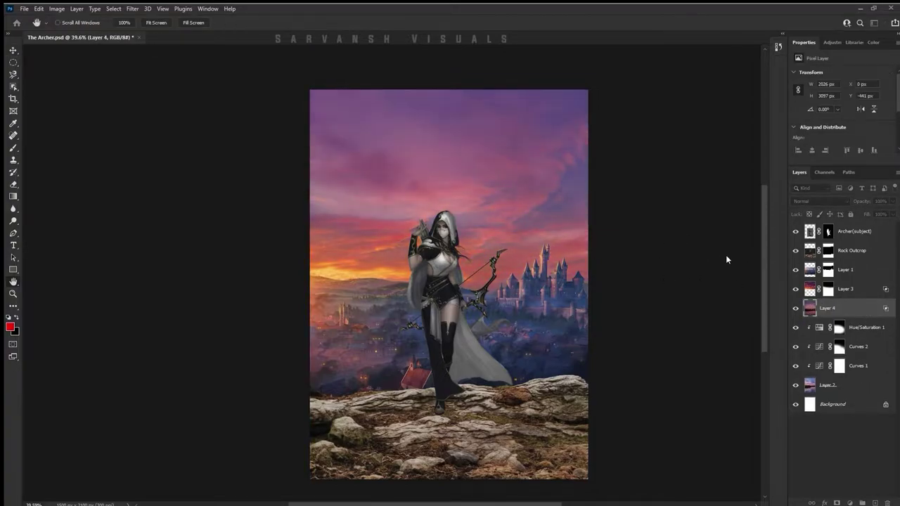
key(Delete)
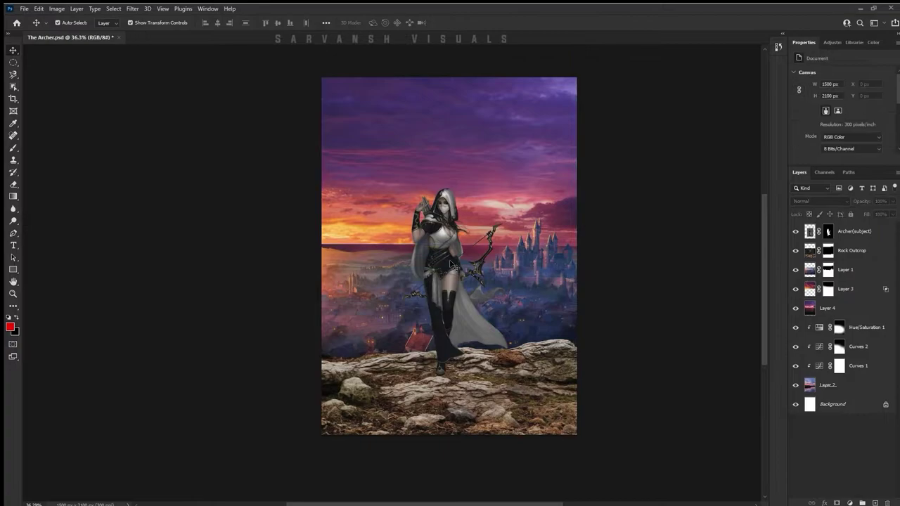
key(ctrl+alt+g)
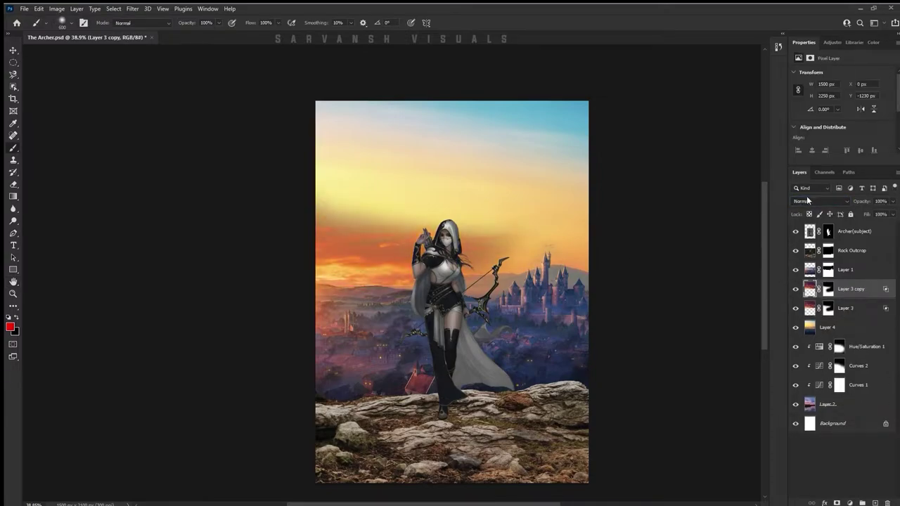
Step: Show the Layer 3 copy horizon glow and target its mask to blend the horizon
click(795, 290)
click(828, 308)
scroll(359, 274, up, 5)
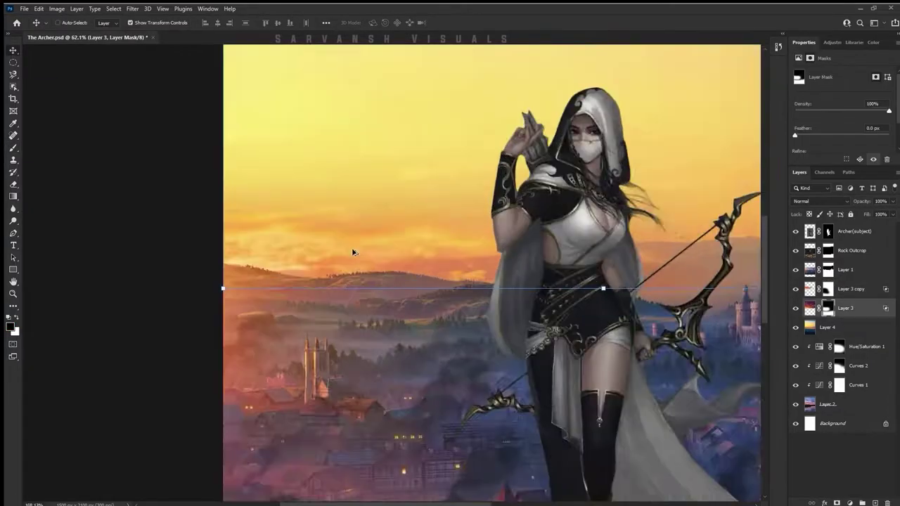
scroll(571, 192, down, 3)
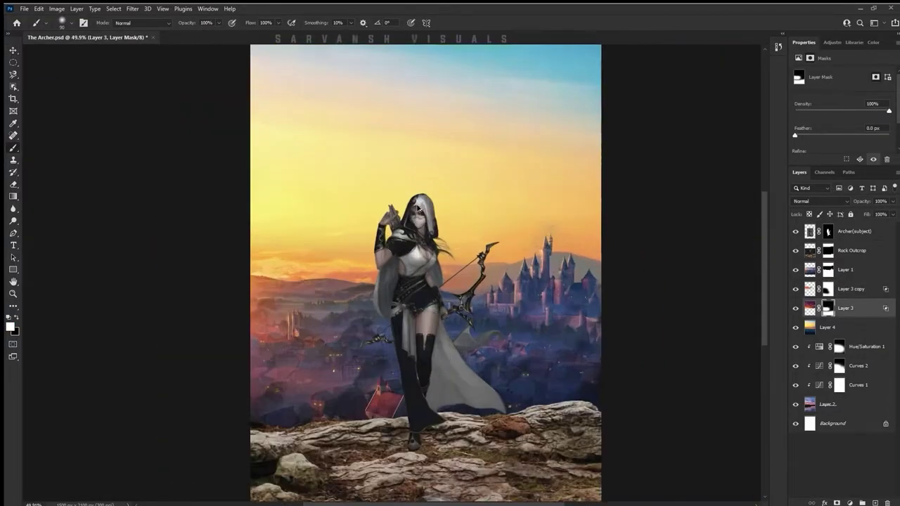
scroll(412, 281, up, 2)
scroll(591, 406, down, 3)
scroll(591, 406, down, 1)
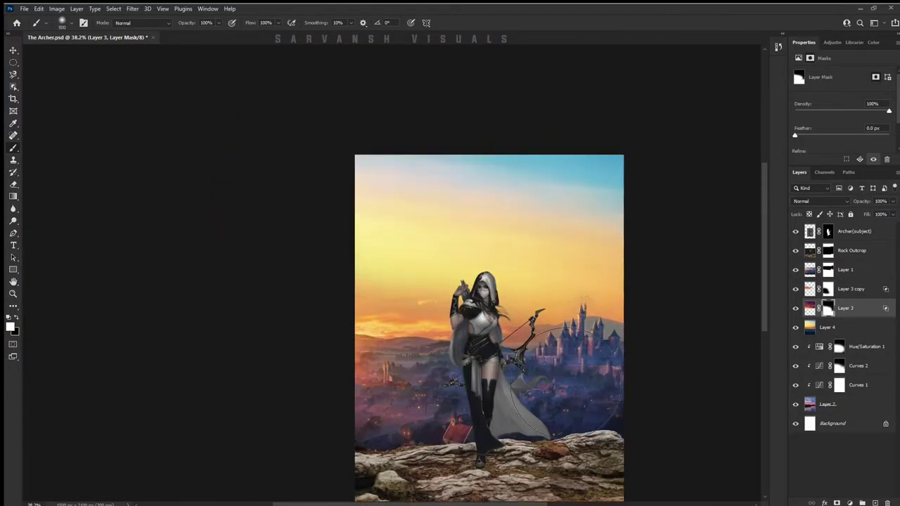
scroll(633, 351, up, 2)
scroll(668, 302, up, 2)
scroll(678, 288, down, 1)
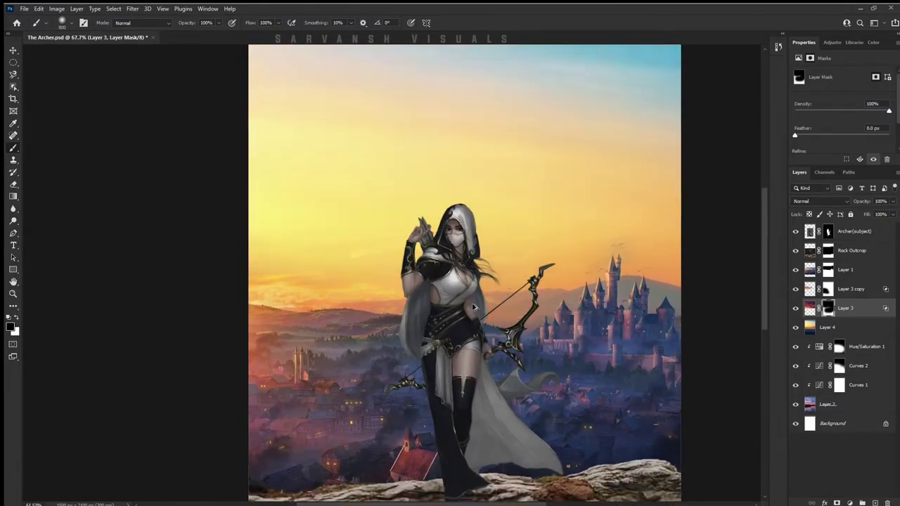
scroll(678, 288, down, 4)
scroll(455, 300, up, 5)
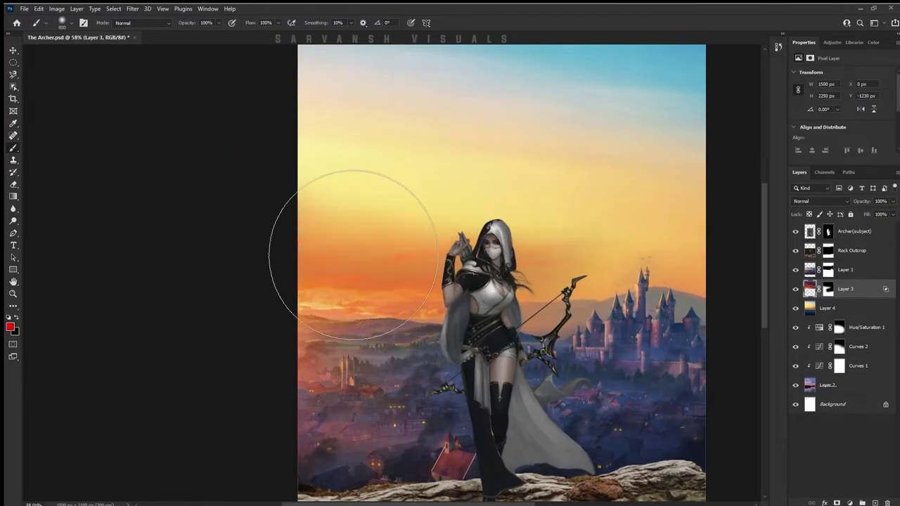
click(846, 307)
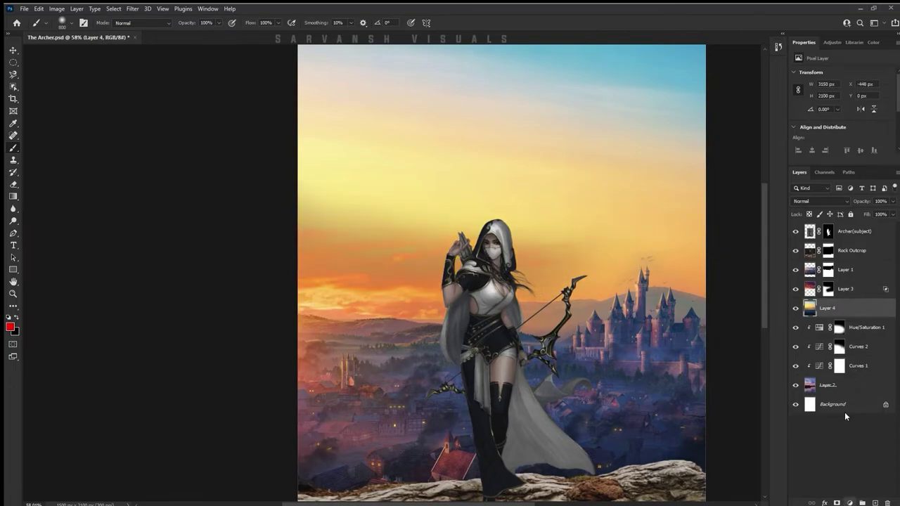
Step: Clip a Curves adjustment to the golden Layer 4 sky and pick that sky for resizing
click(836, 72)
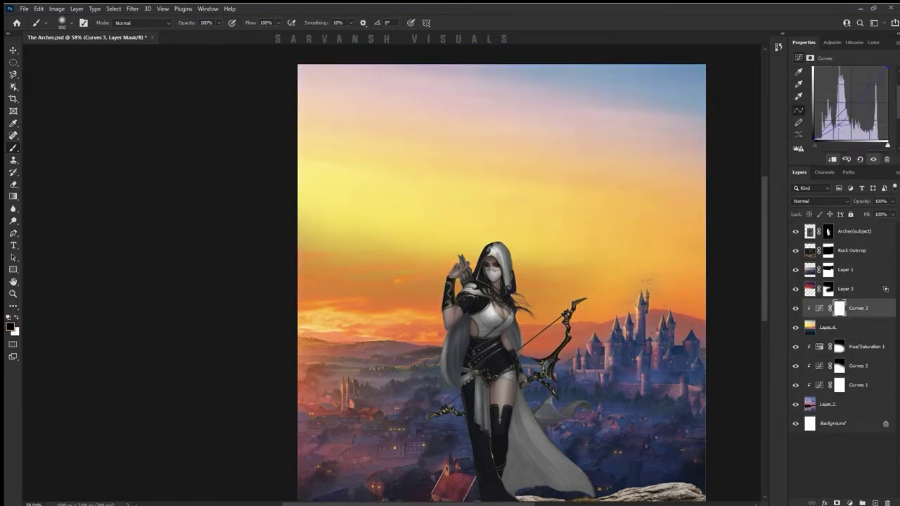
scroll(582, 255, down, 3)
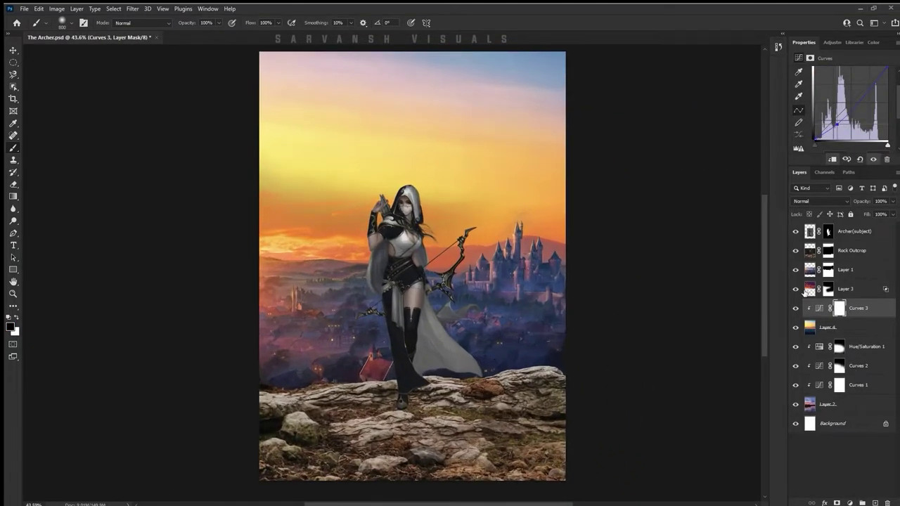
click(806, 289)
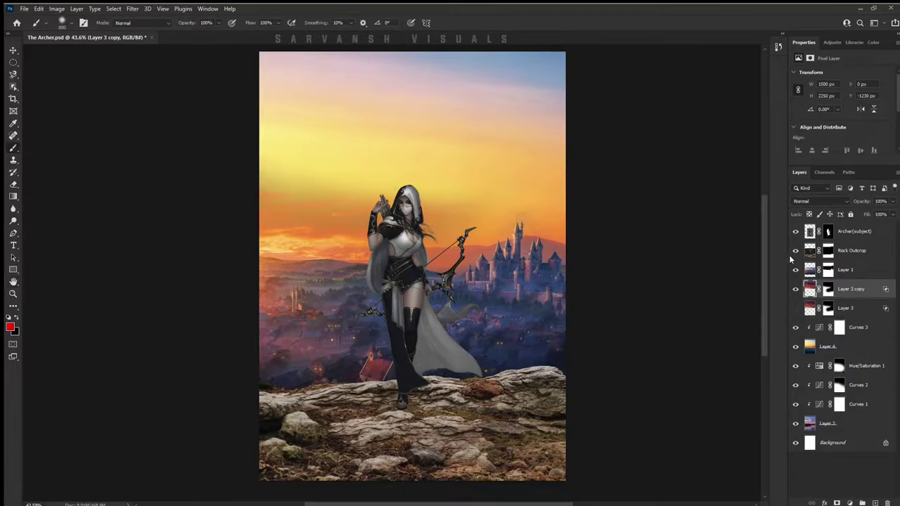
key(v)
scroll(661, 322, down, 1)
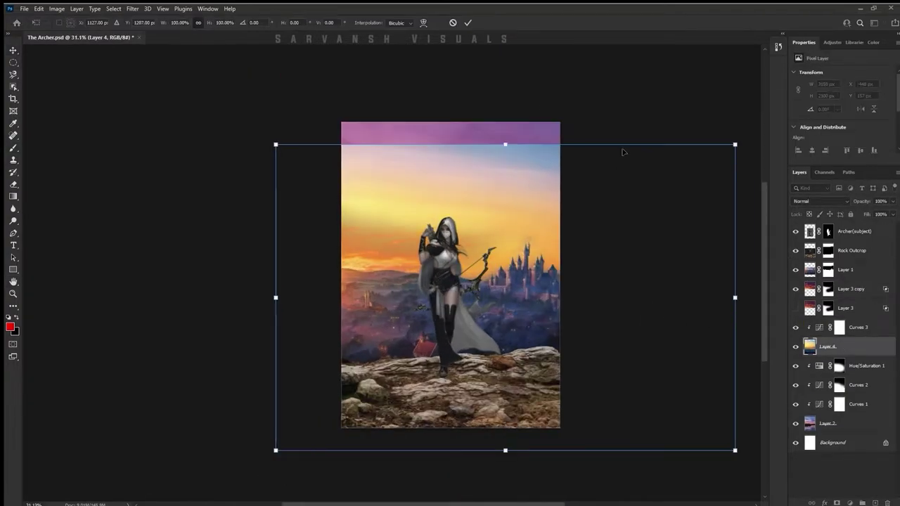
click(660, 322)
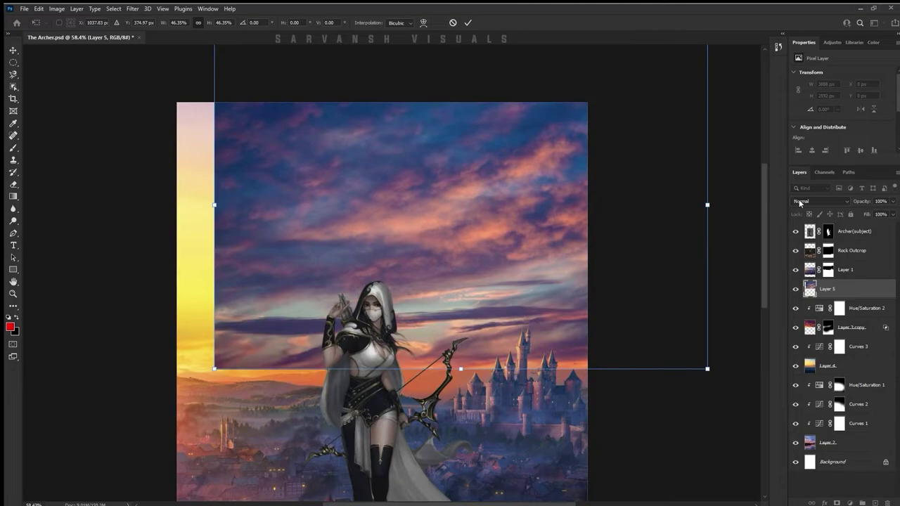
Step: Commit the cloudy sky resize and brighten its tint toward yellow
key(Return)
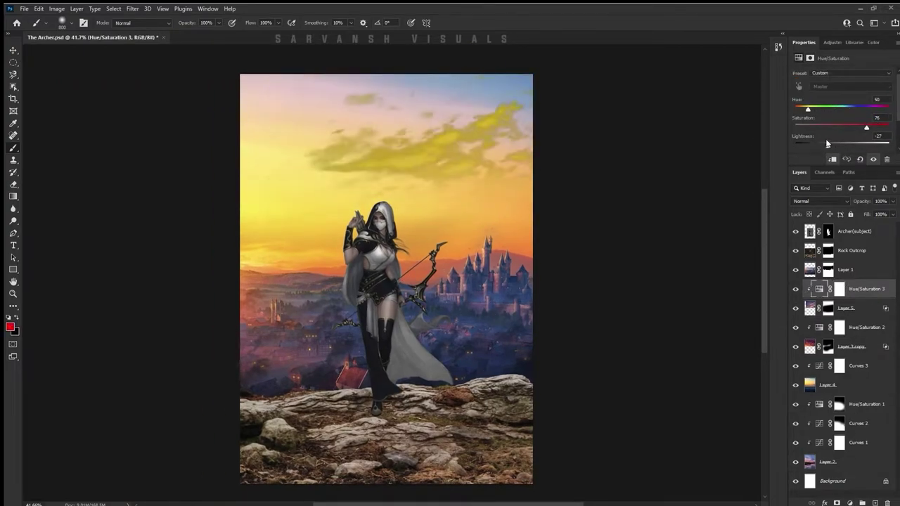
drag(827, 143, 862, 144)
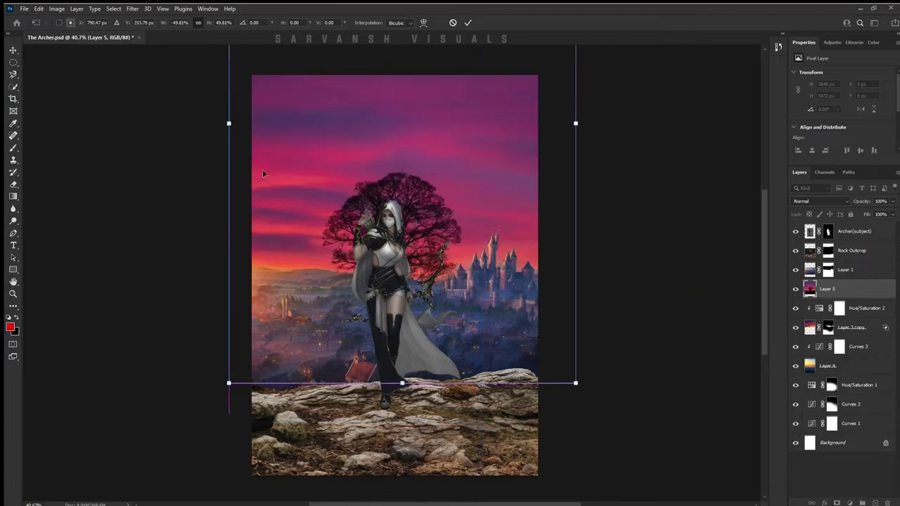
Step: Nudge the purple sky layer into place and delete the selected tree from it
drag(262, 173, 277, 180)
key(Return)
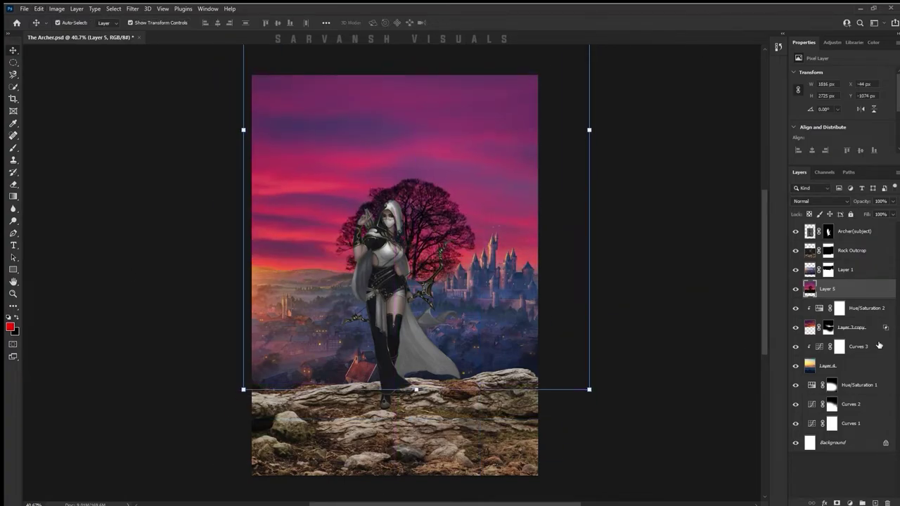
key(Delete)
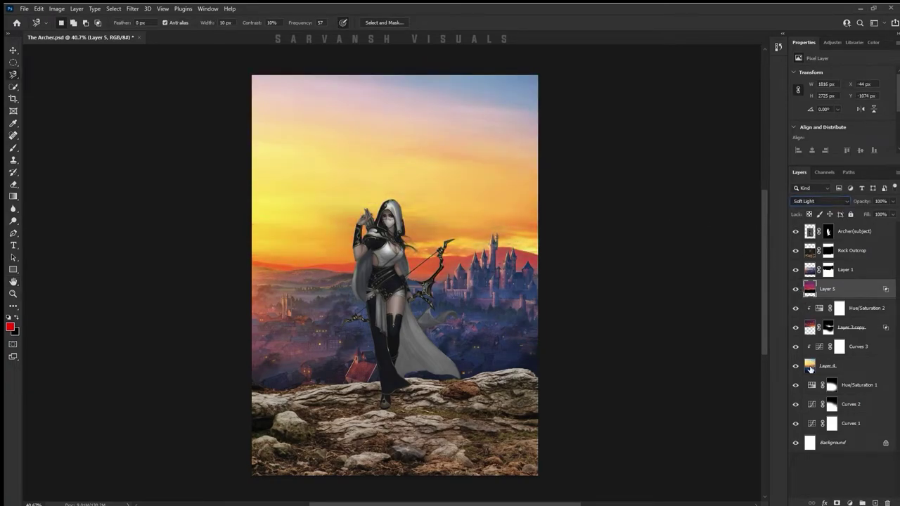
Step: Duplicate the purple sky layer and colorize the sky a warm orange
key(ctrl+j)
key(w)
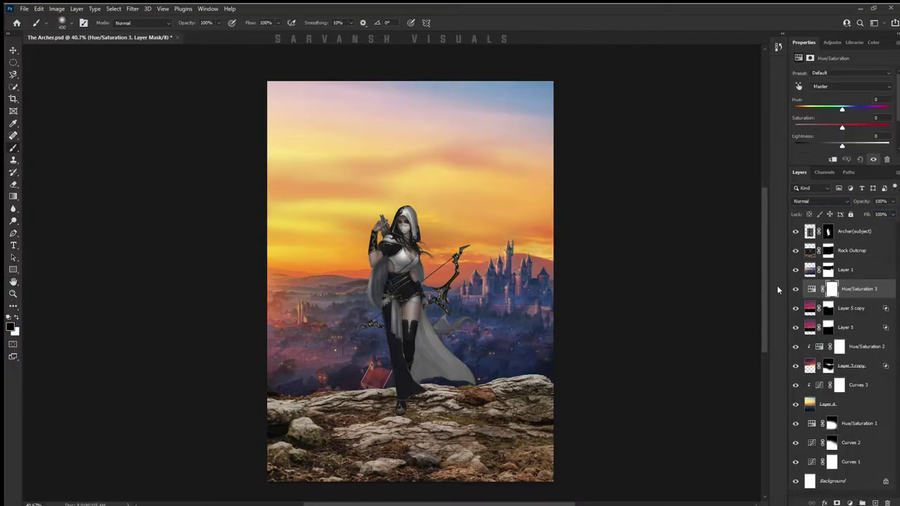
drag(815, 100, 798, 100)
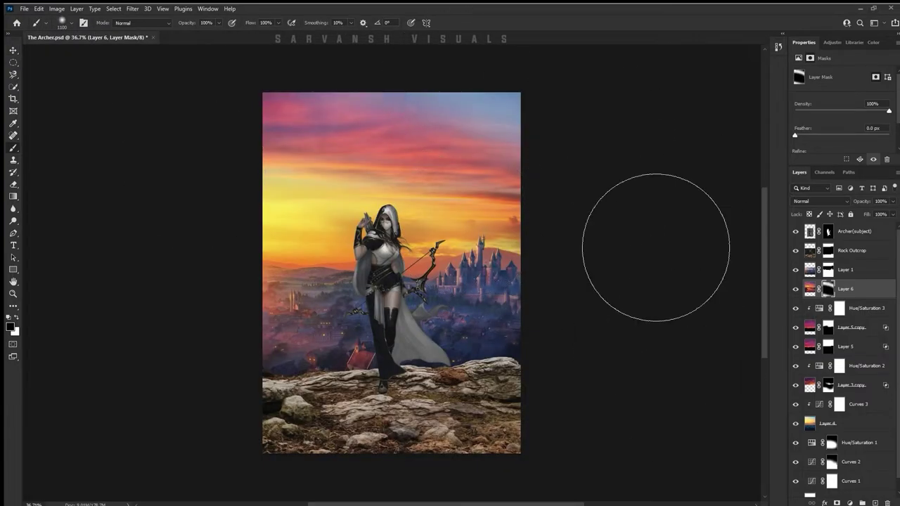
Step: Shift the first Color Balance toward yellow and paint it onto the upper sky at 41% flow
drag(830, 120, 795, 120)
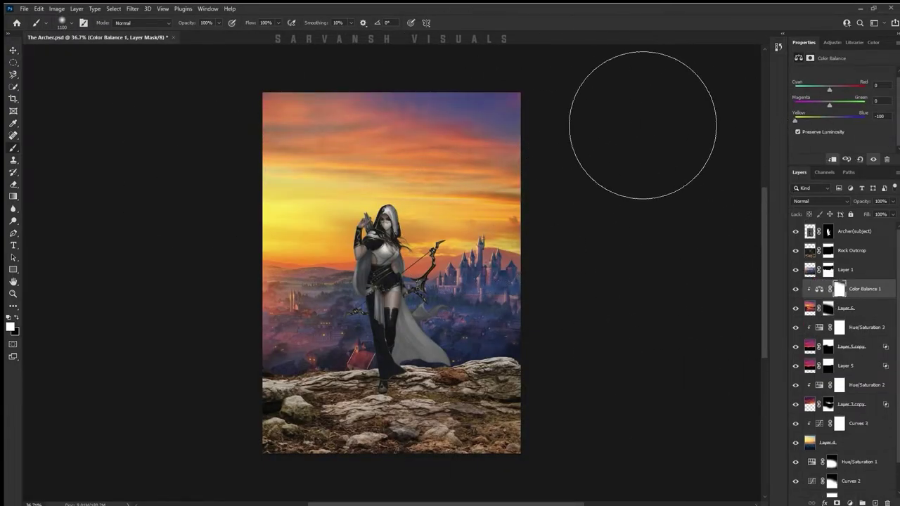
drag(380, 123, 422, 140)
key(shift+4)
key(shift+1)
key(x)
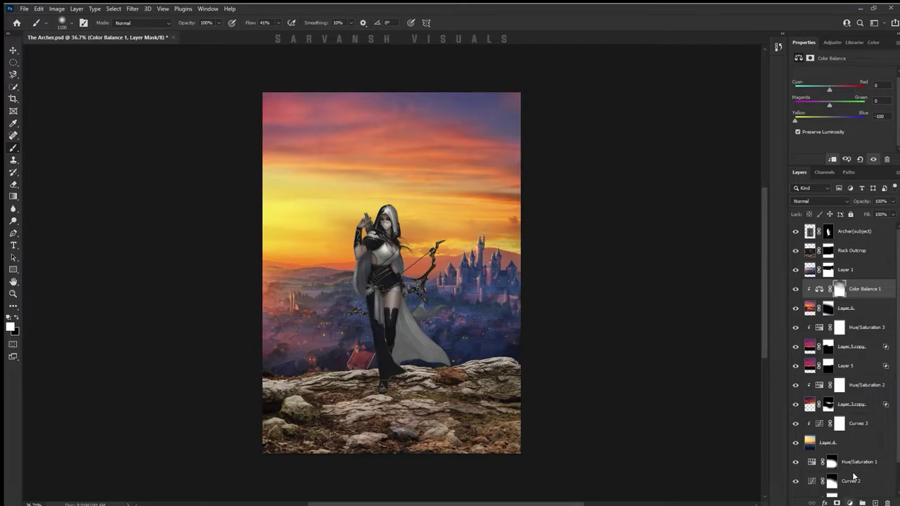
Step: Add a second clipped Color Balance layer and return to the pink-clouded sky layer
click(839, 83)
key(x)
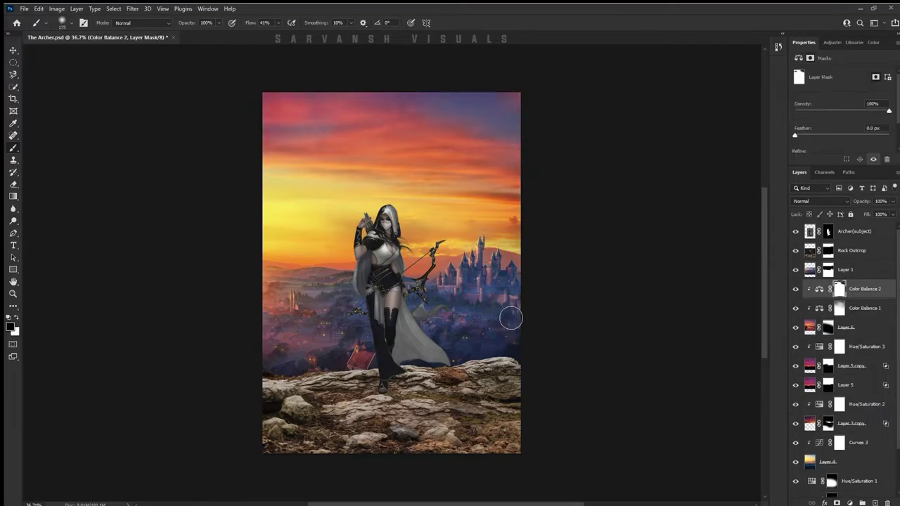
key(alt+bracketleft)
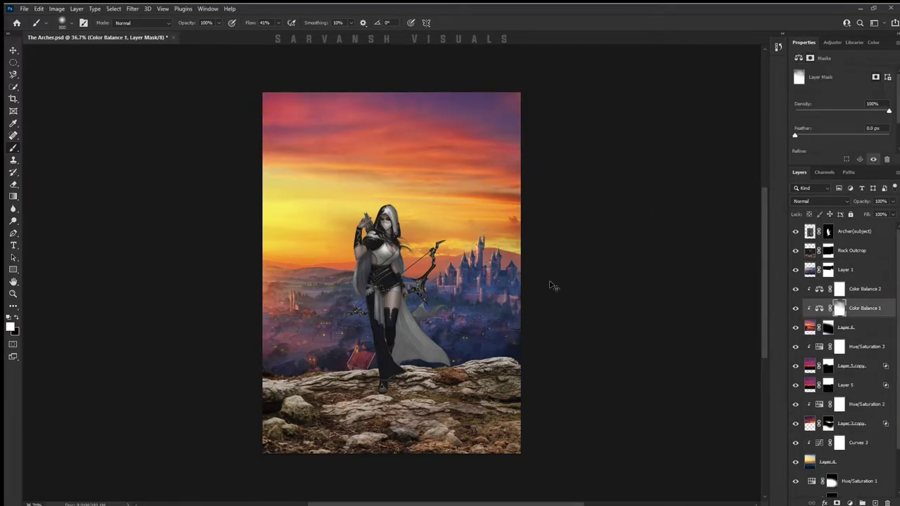
click(847, 327)
scroll(512, 134, up, 3)
scroll(661, 232, up, 1)
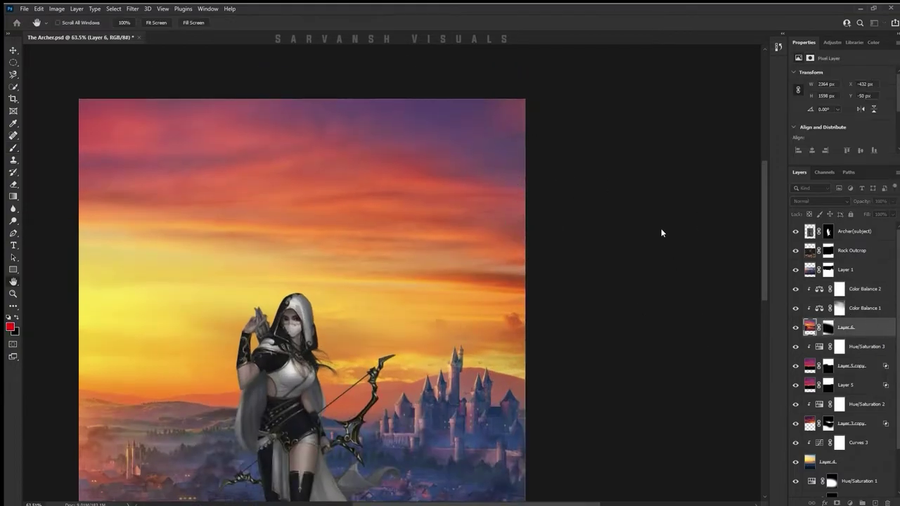
scroll(691, 215, down, 2)
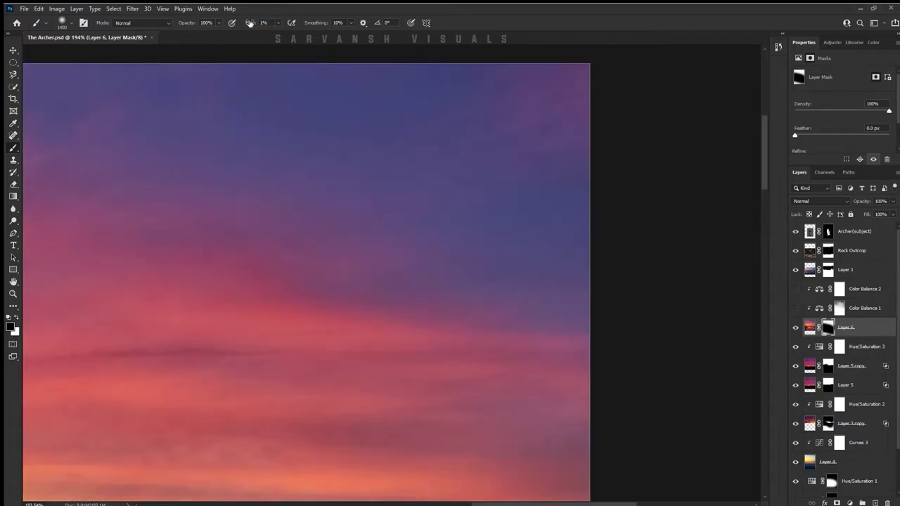
Step: Paint light-blue cloud tones into the upper sky, toggling the warm tint to compare
mouse_move(491, 232)
mouse_down()
mouse_move(546, 251)
mouse_move(285, 115)
mouse_up()
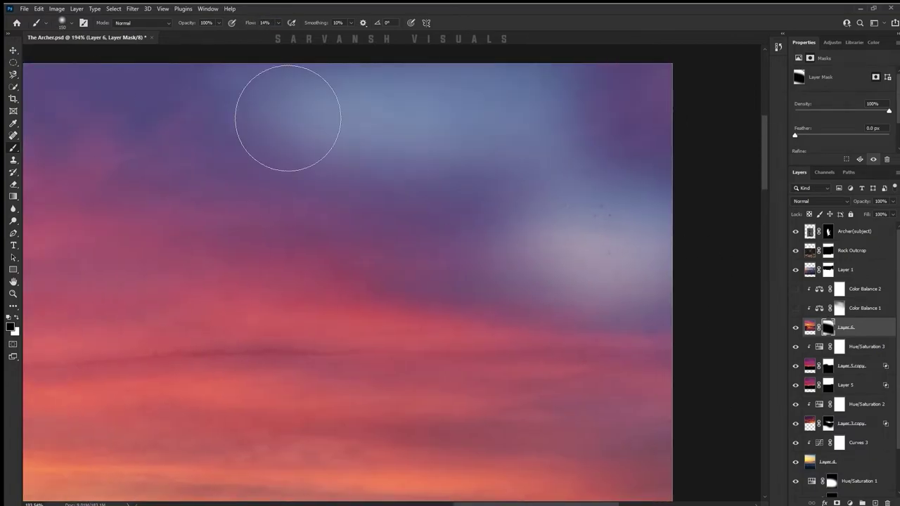
scroll(198, 155, down, 5)
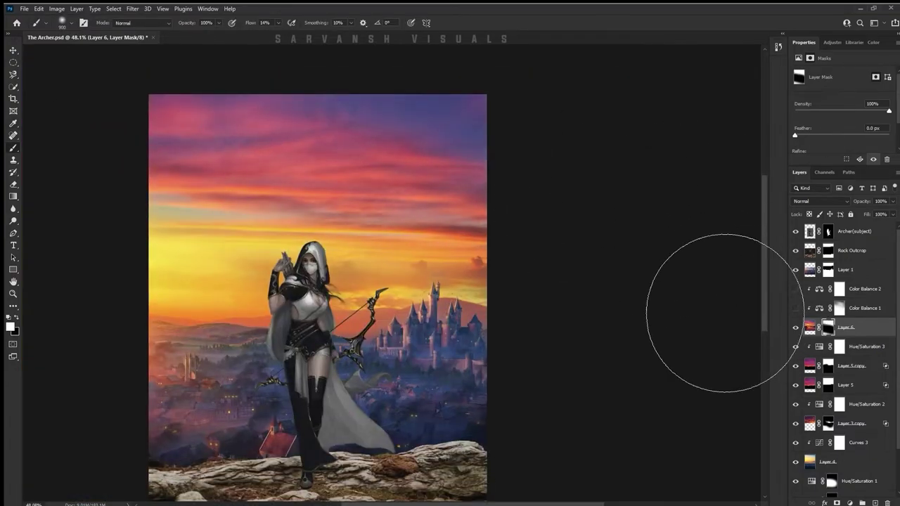
scroll(723, 301, down, 2)
click(794, 308)
click(796, 308)
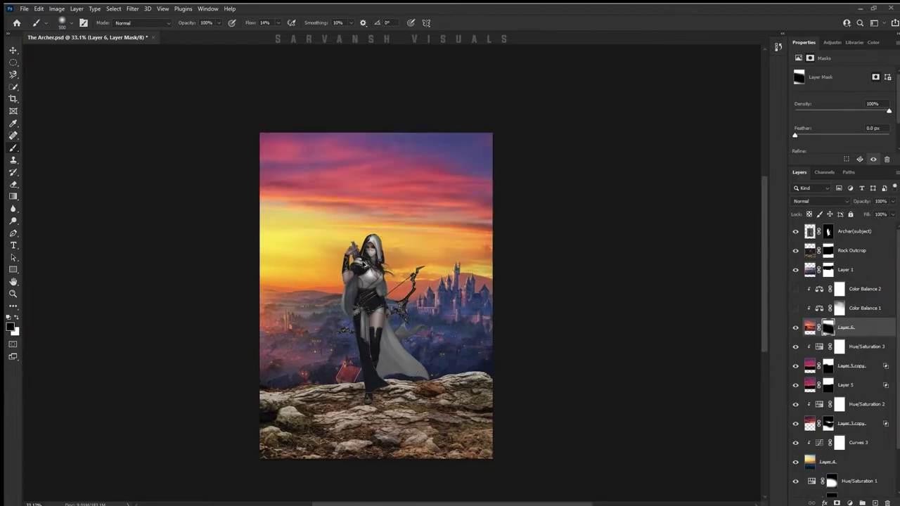
click(795, 308)
key(ctrl+plus)
Step: Move the pink sky and its adjustments up slightly, then brush its mask at 11% flow
shift+click(864, 289)
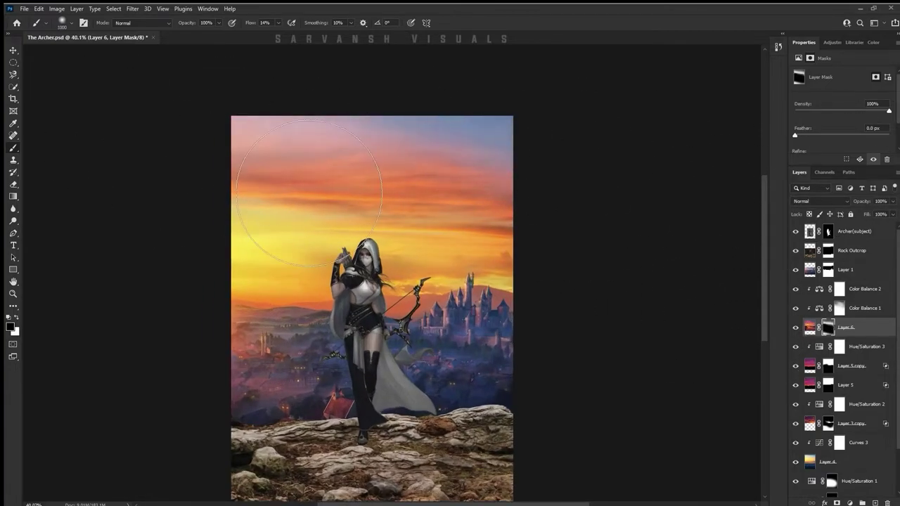
key(v)
drag(413, 211, 412, 195)
click(827, 327)
key(b)
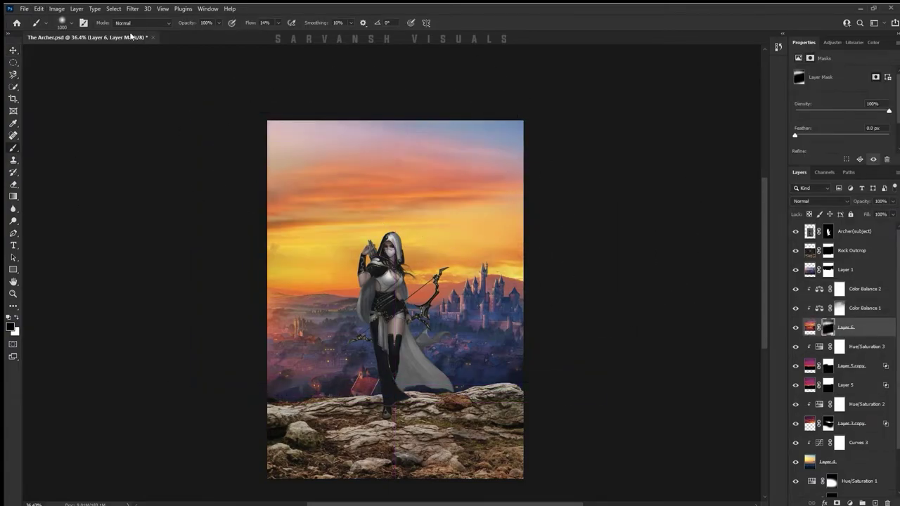
scroll(389, 195, up, 5)
scroll(389, 194, down, 5)
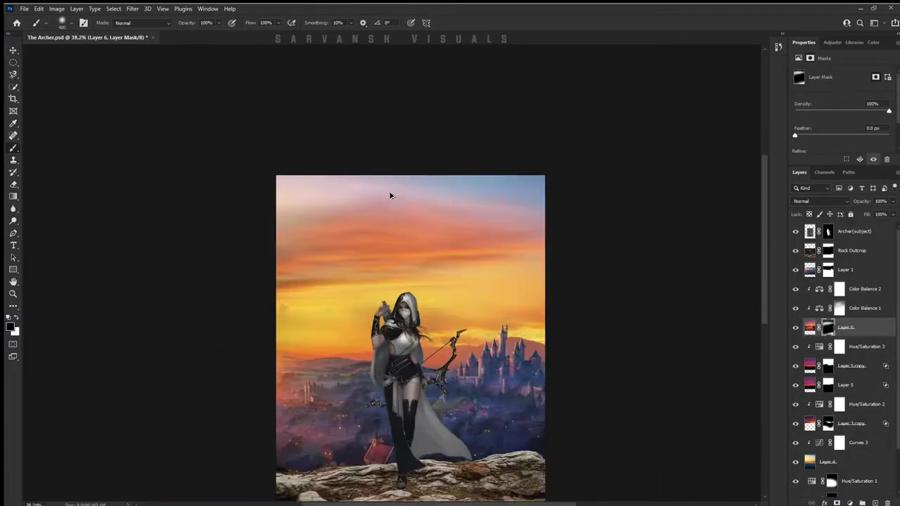
key(shift+1)
key(shift+1)
scroll(325, 222, down, 2)
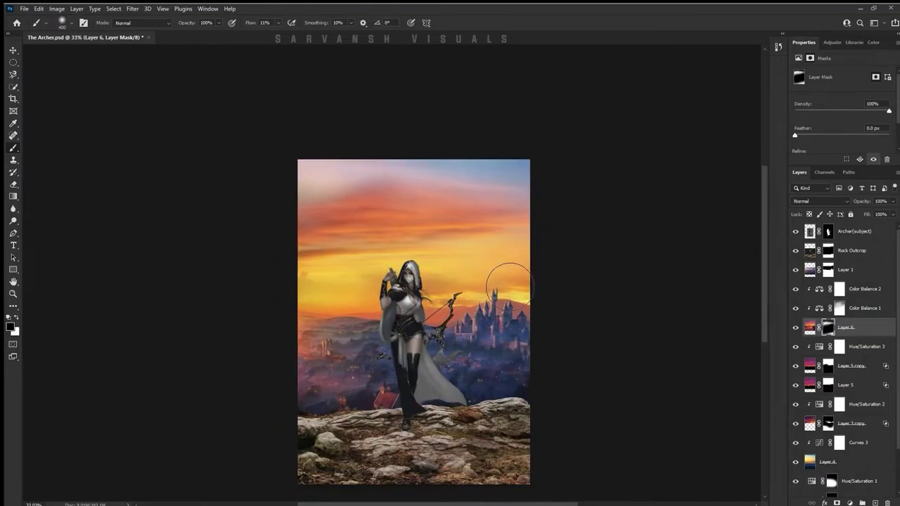
scroll(592, 261, up, 2)
scroll(592, 261, down, 2)
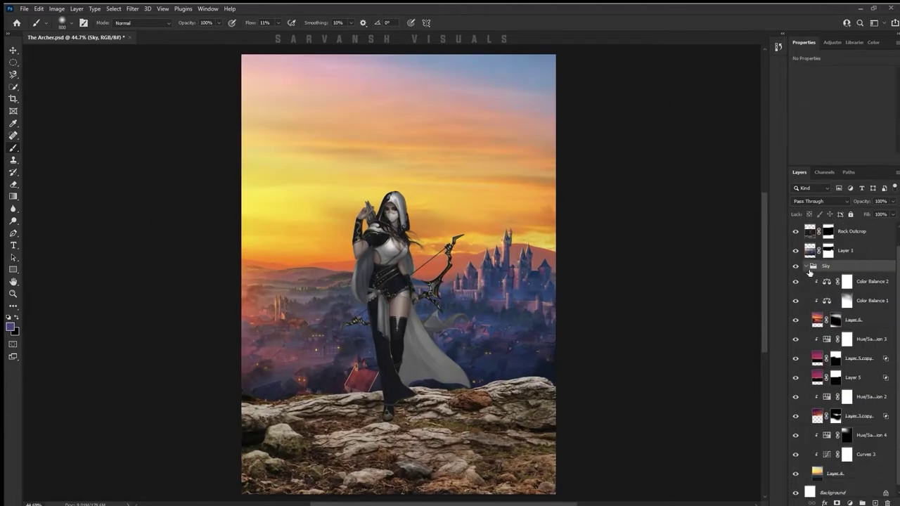
Step: Shift the rock's Color Balance toward red and yellow, then pick the Exposure adjustments
drag(819, 121, 805, 121)
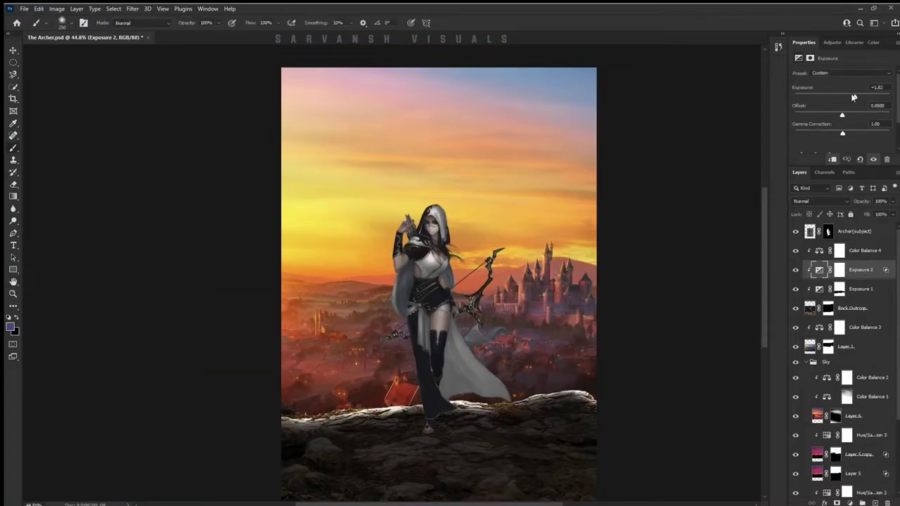
click(824, 250)
click(884, 270)
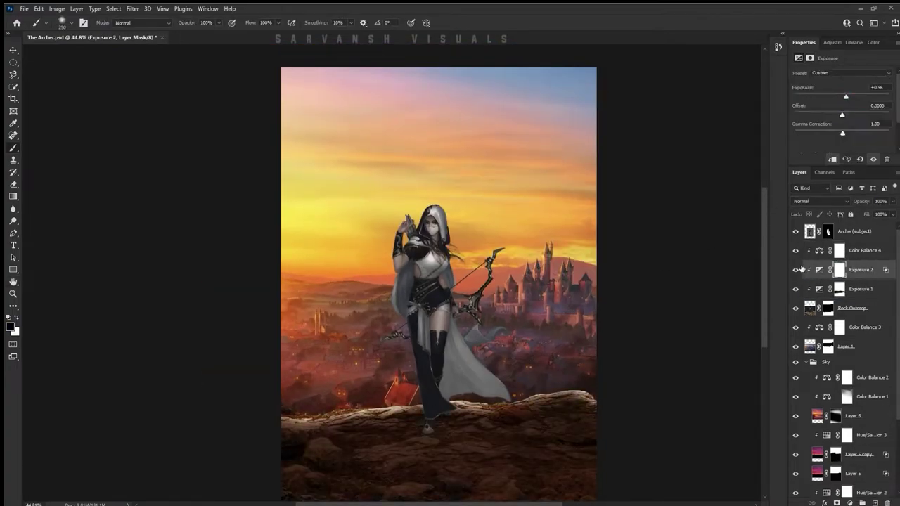
click(884, 289)
Step: Paint a bright rim light along the rock edge on Exposure 2, then add another Color Balance
click(884, 270)
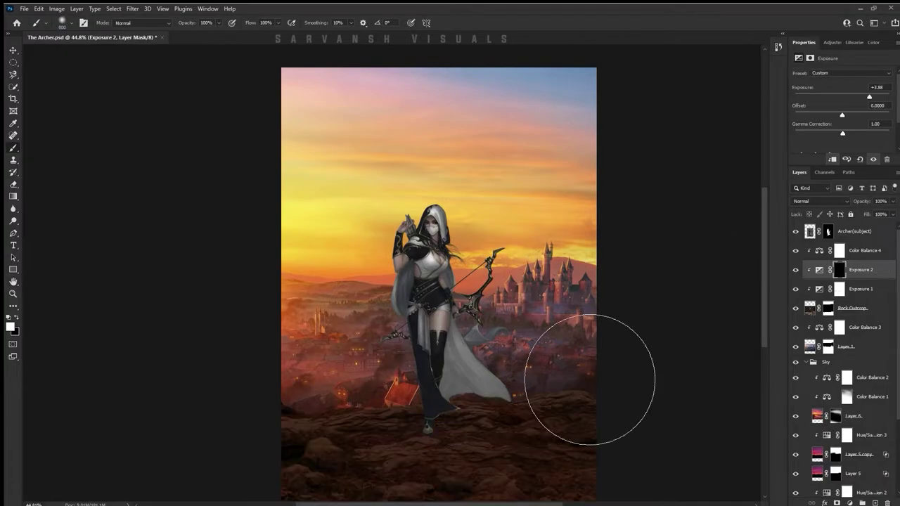
drag(593, 375, 572, 371)
scroll(372, 330, up, 5)
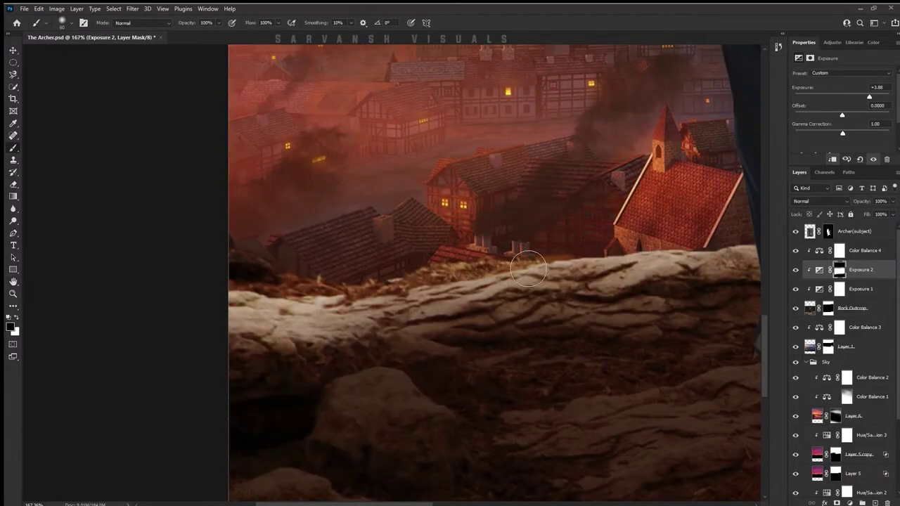
scroll(514, 327, down, 5)
key(ctrl+0)
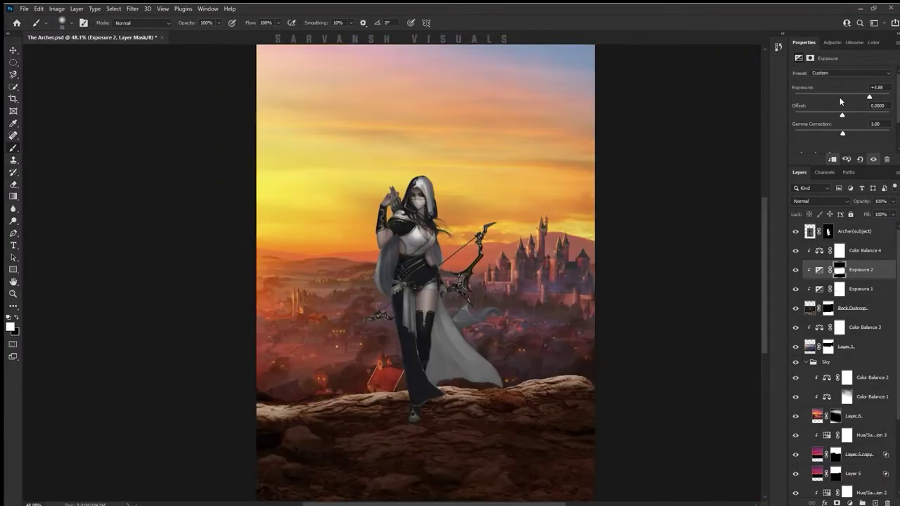
click(872, 260)
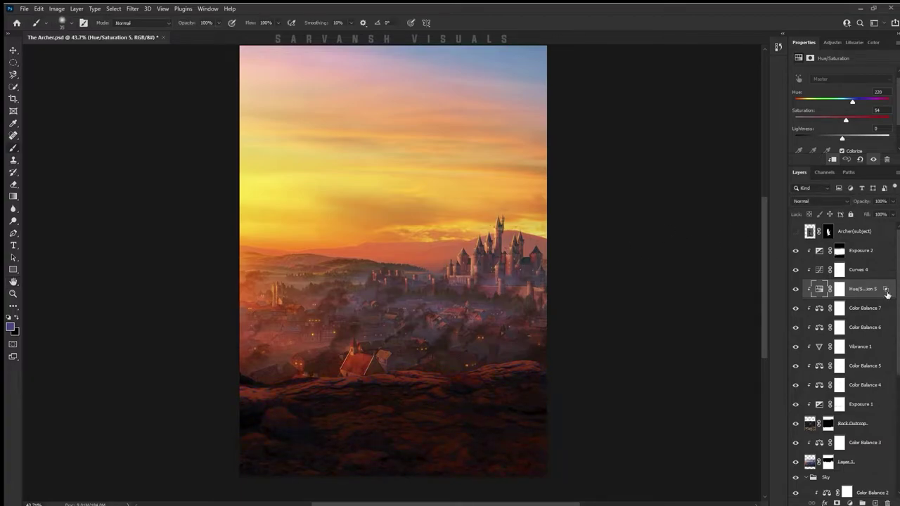
Step: Invert the Hue/Saturation 6 mask and set a full-flow white brush for revealing it
scroll(819, 201, up, 5)
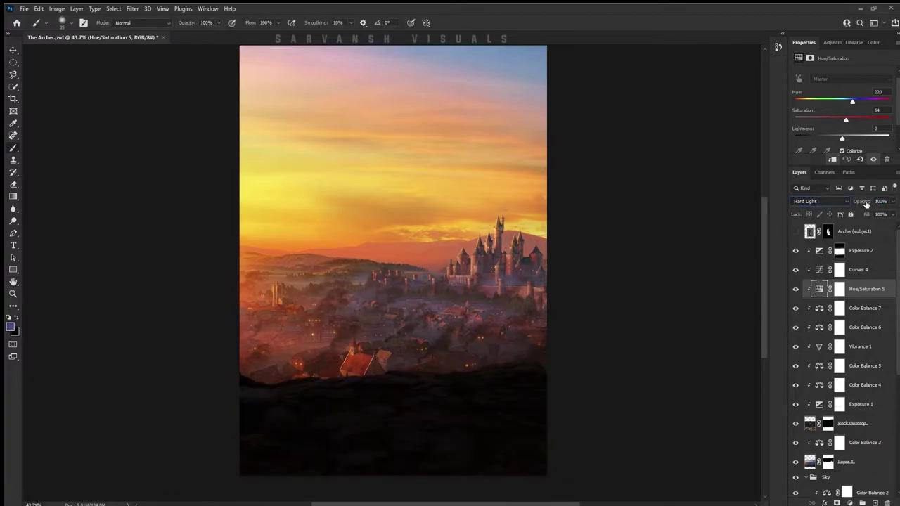
key(ctrl+i)
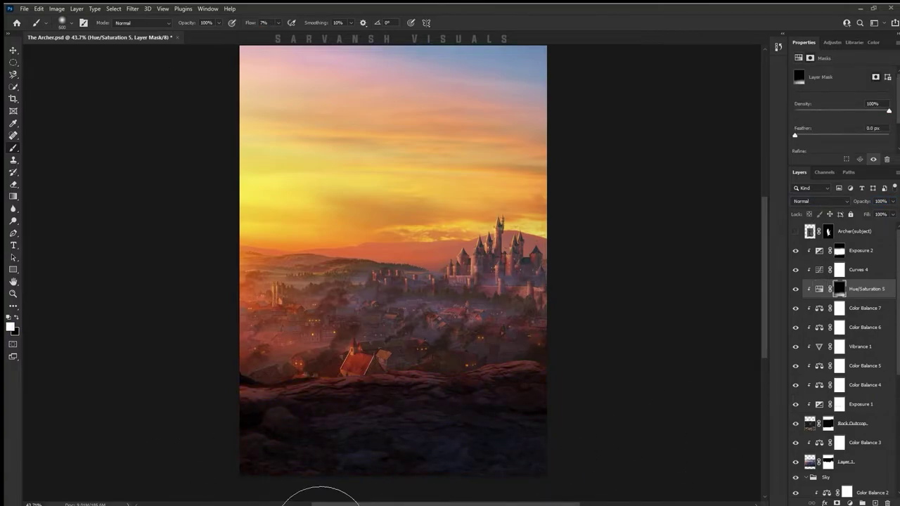
key(shift+0)
key(x)
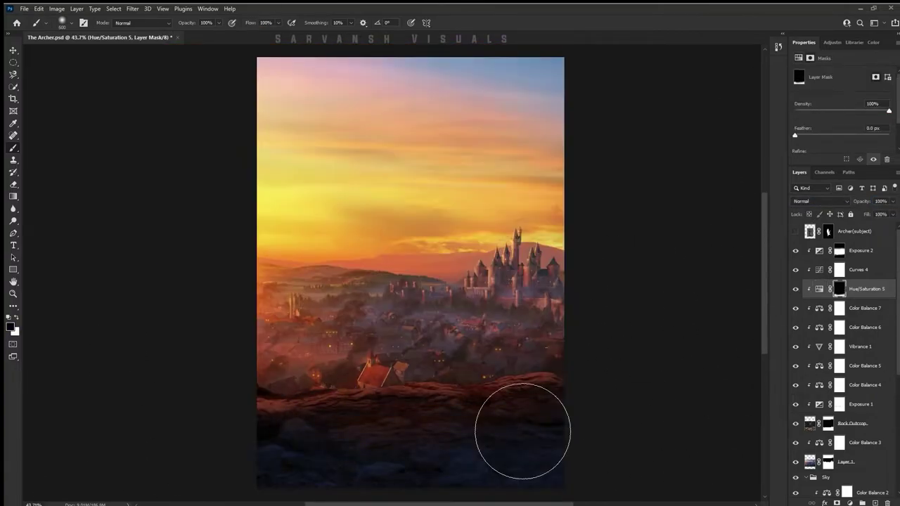
key(shift+0)
scroll(652, 462, up, 2)
scroll(663, 472, down, 1)
scroll(633, 412, down, 2)
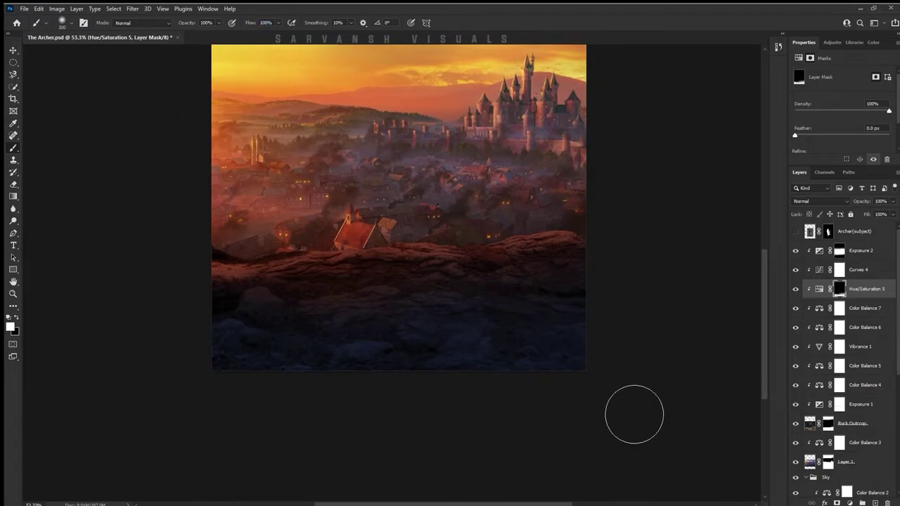
scroll(632, 411, up, 1)
key(x)
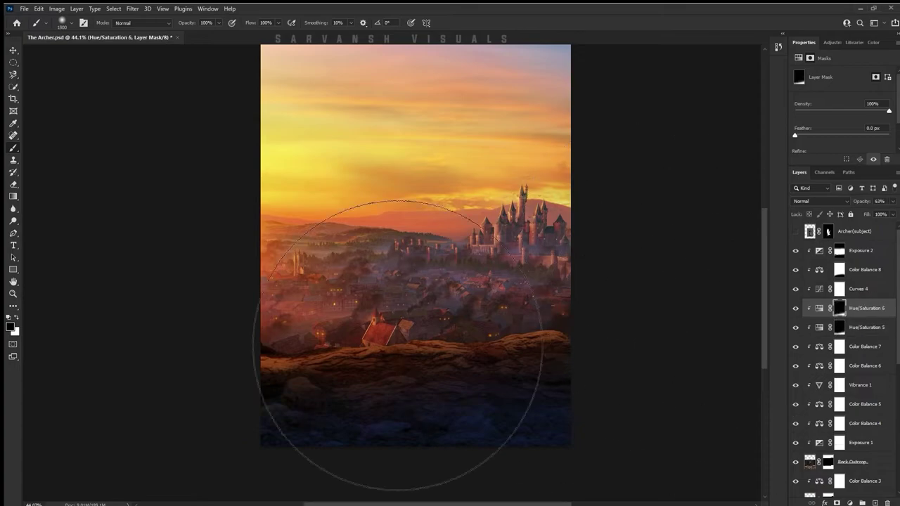
Step: Refine the mask with a smaller, gentler brush and show the Archer(subject) layer again
scroll(769, 443, up, 5)
key(bracketleft)
key(bracketleft)
key(bracketleft)
key(x)
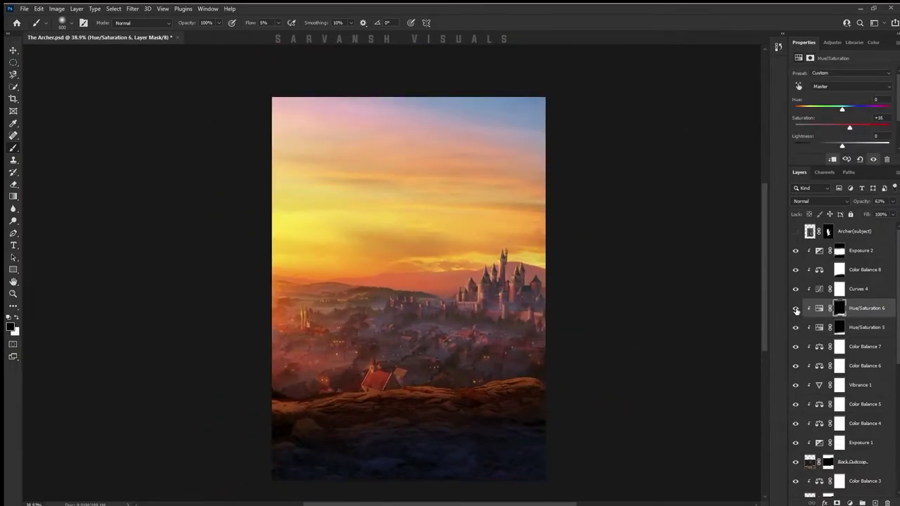
click(795, 231)
scroll(332, 85, down, 2)
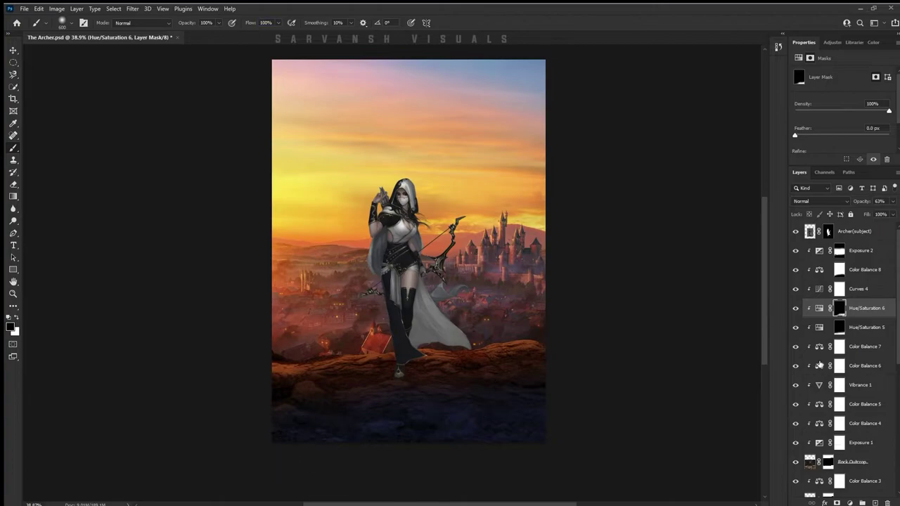
Step: Select Hue/Saturation 5 and review its settings
click(838, 327)
key(x)
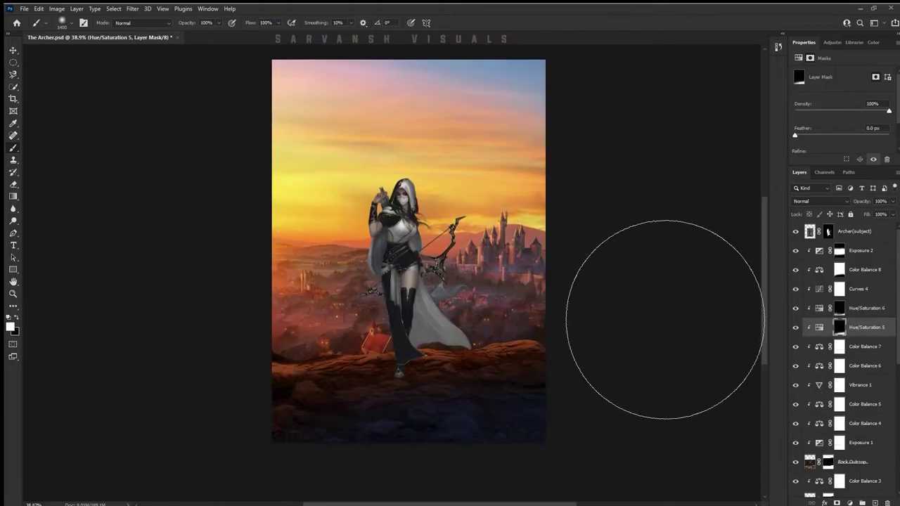
click(818, 327)
scroll(512, 271, up, 1)
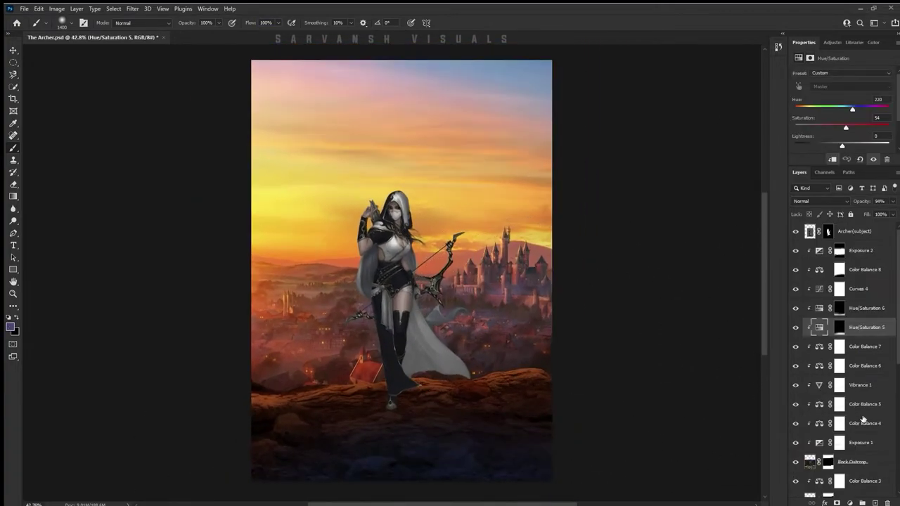
scroll(862, 419, down, 3)
Step: Set Color Balance 9 midtones to Red +32, Blue -35, undoing an accidental extra Color Balance
click(838, 366)
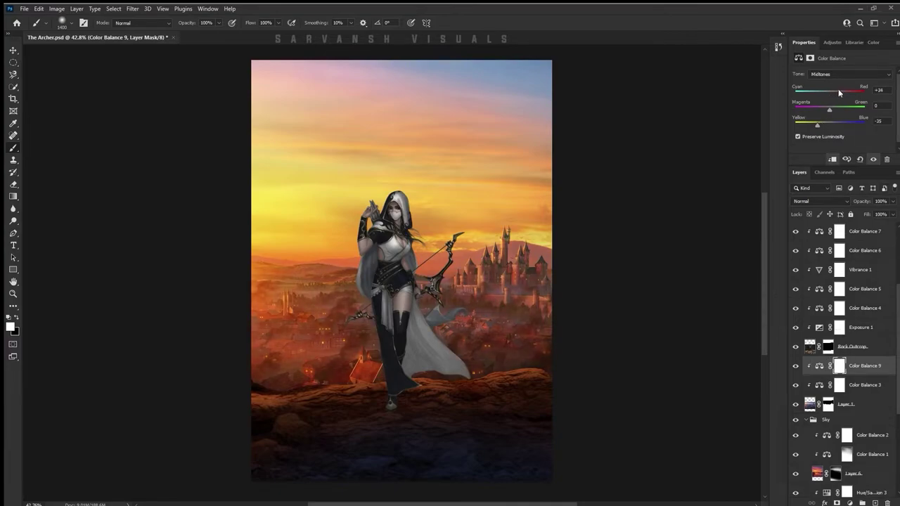
scroll(851, 352, up, 5)
click(854, 232)
key(c)
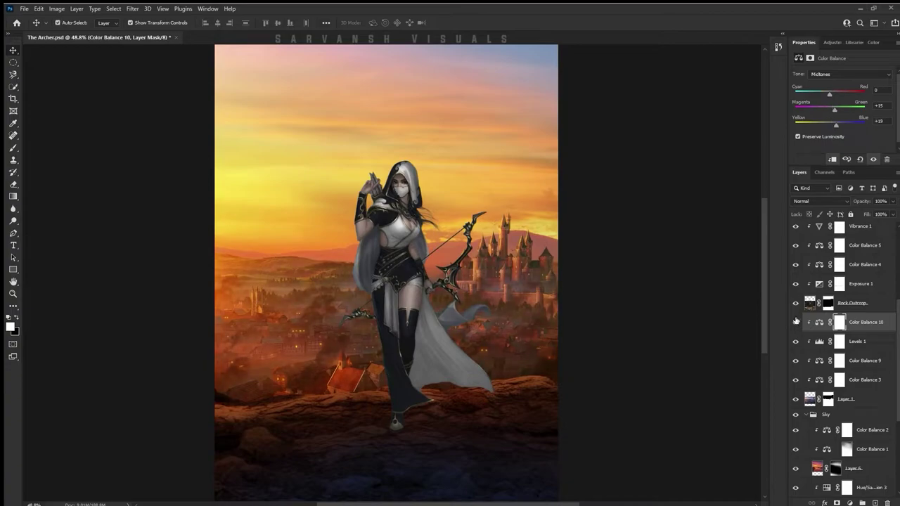
key(ctrl+z)
key(ctrl+z)
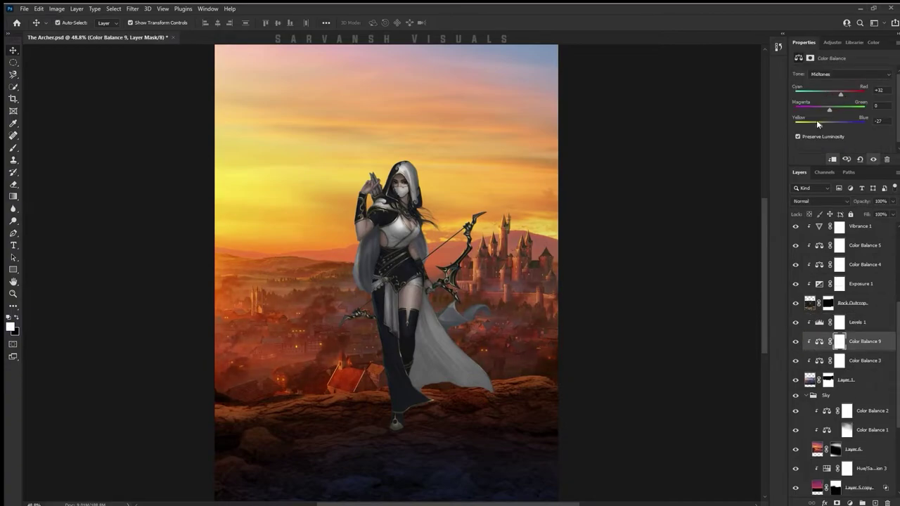
Step: Paint black on Color Balance 9's mask to hide the warmth in the lower left
key(b)
key(x)
drag(316, 309, 281, 443)
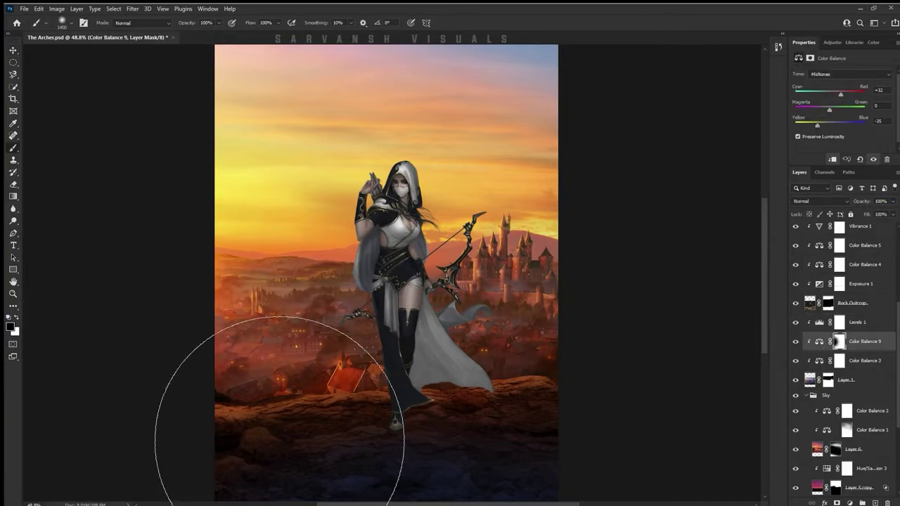
key(alt+bracketleft)
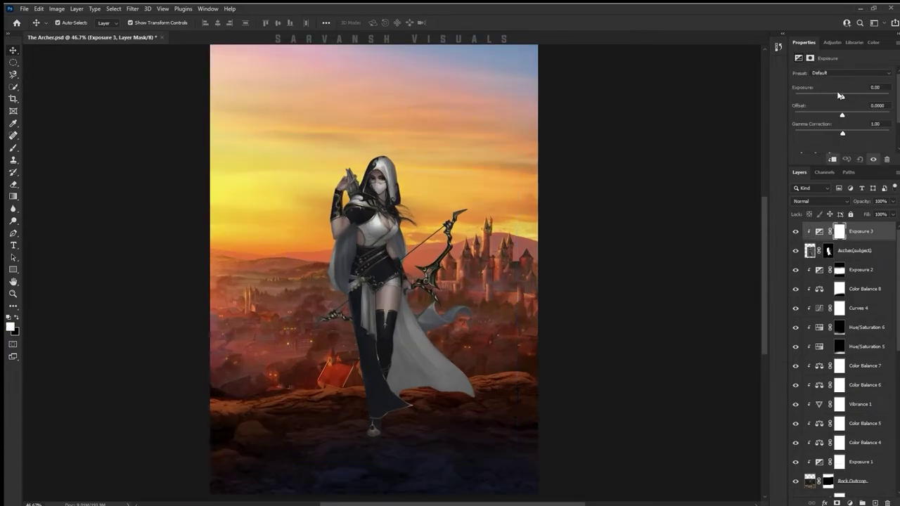
Step: Darken the archer with Exposure 3 at -2.55 and brush its mask
drag(839, 95, 824, 95)
key(b)
scroll(401, 201, up, 3)
scroll(679, 287, down, 5)
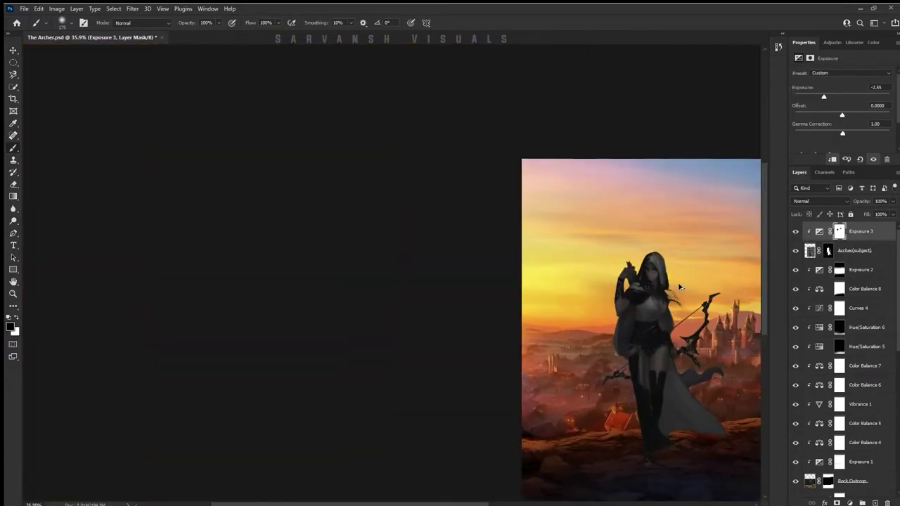
scroll(492, 211, up, 5)
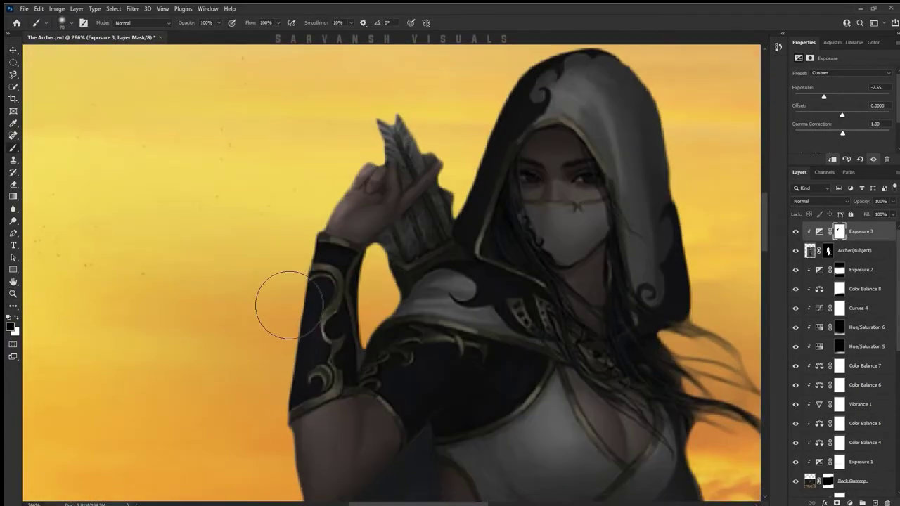
scroll(289, 306, down, 3)
scroll(290, 305, down, 3)
scroll(285, 386, down, 2)
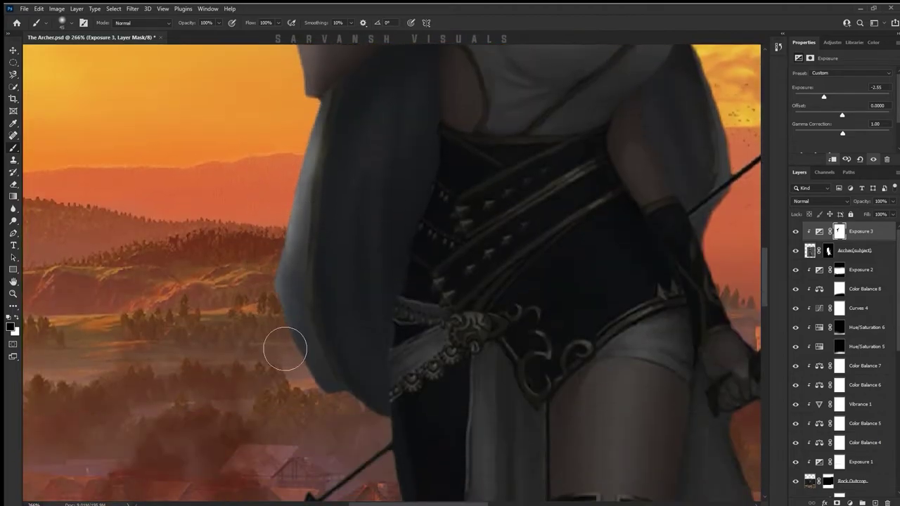
scroll(283, 345, down, 2)
scroll(283, 345, down, 2)
Step: Brighten Exposure 4 to +3.08 and invert its mask to hide the effect
drag(842, 95, 863, 95)
key(ctrl+i)
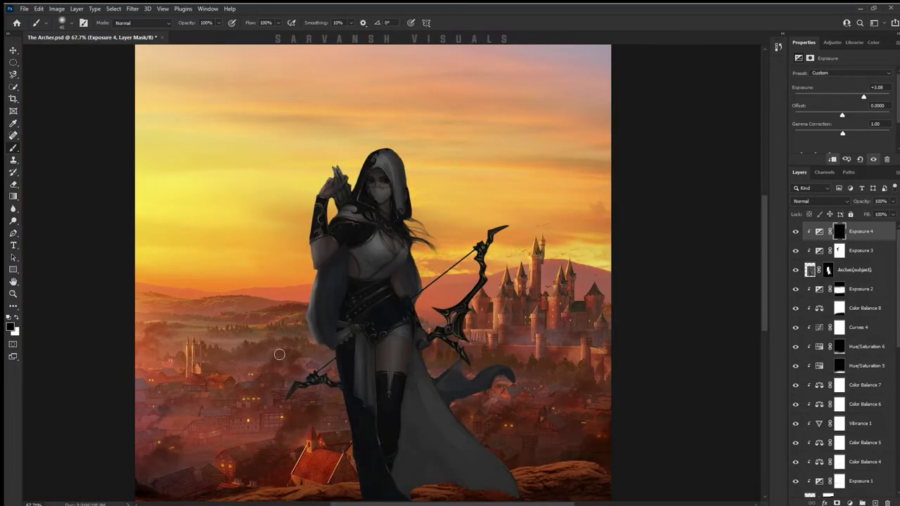
scroll(371, 211, up, 4)
scroll(372, 211, up, 2)
scroll(380, 325, up, 2)
scroll(380, 325, up, 4)
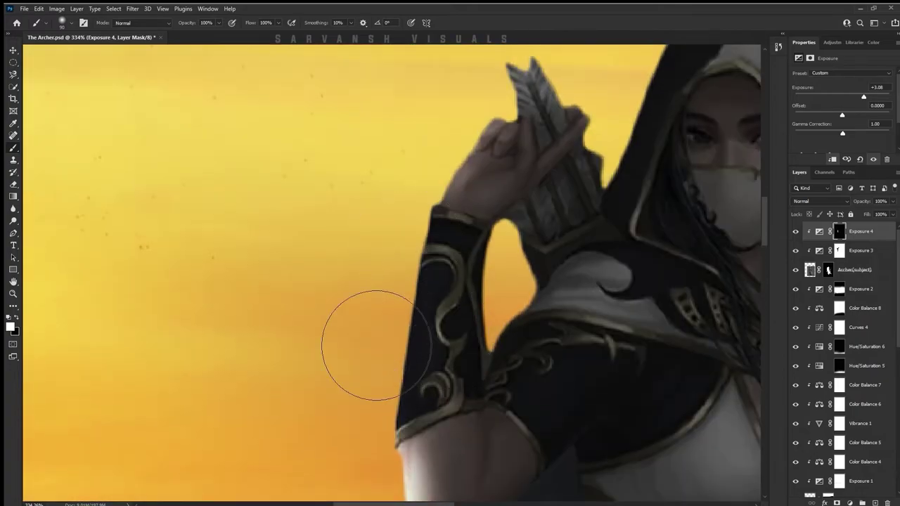
scroll(361, 331, up, 1)
scroll(478, 223, up, 2)
scroll(661, 127, down, 5)
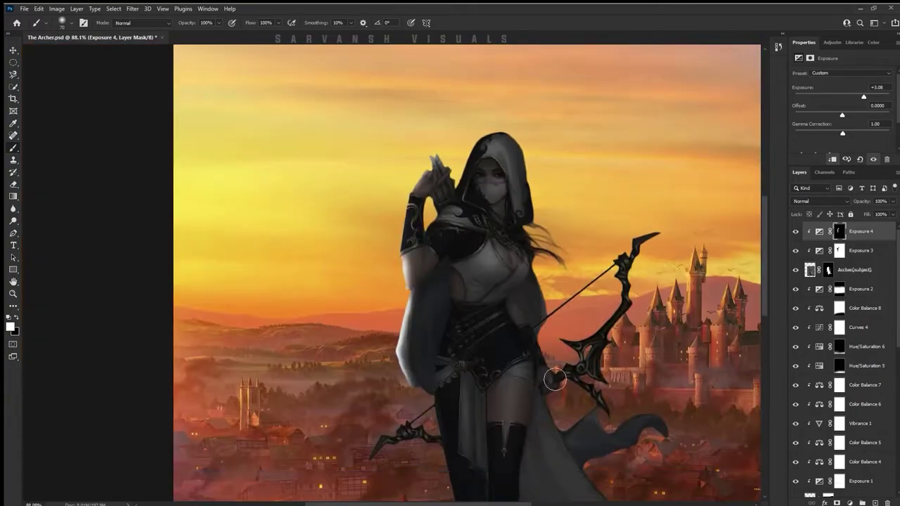
scroll(532, 392, up, 5)
Step: Paint white rim highlights along the archer's arm and hip with a soft 16% flow brush
key(shift+1)
key(shift+6)
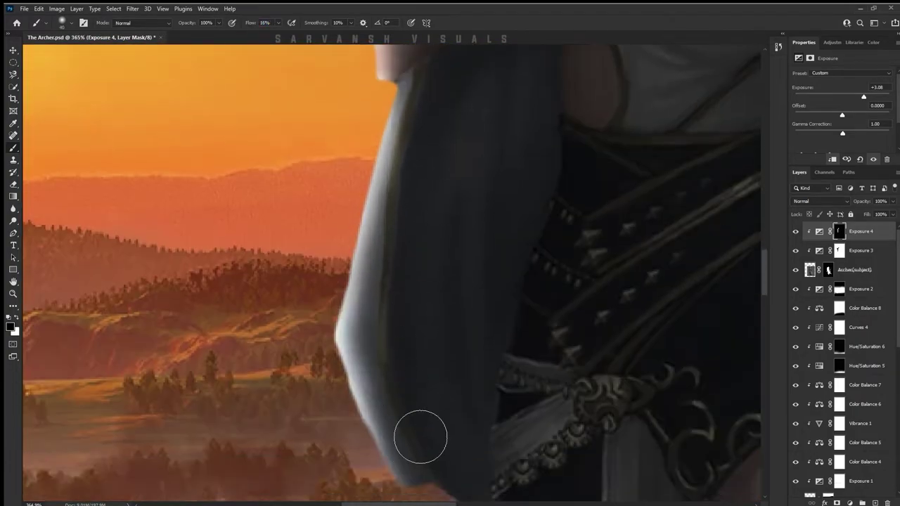
scroll(414, 365, up, 3)
key(x)
scroll(354, 199, down, 5)
scroll(357, 269, up, 5)
key(alt+bracketleft)
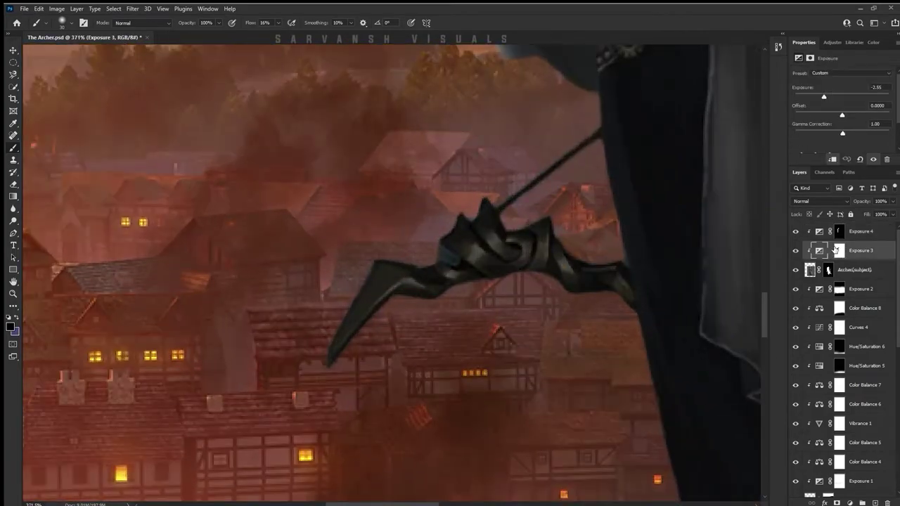
key(shift+0)
Step: Warm the archer with Color Balance 10 midtones at Red +66, Blue -24
scroll(401, 227, down, 5)
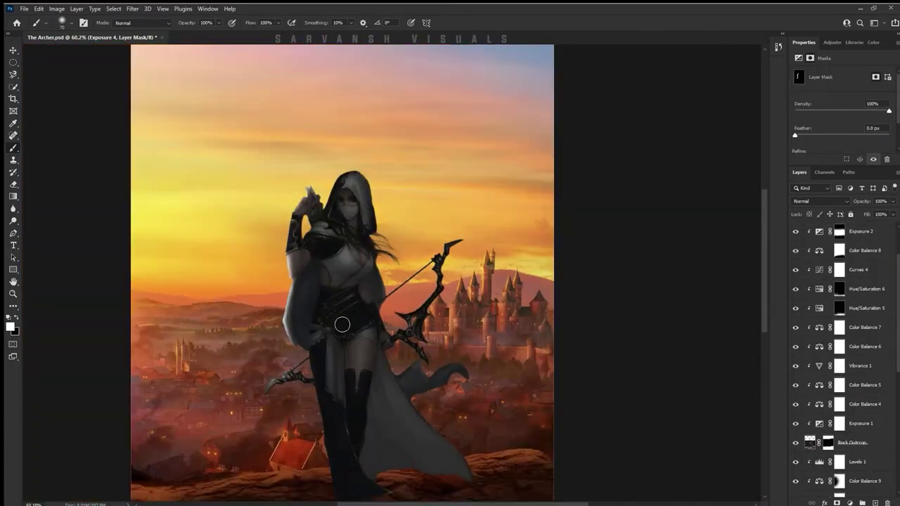
drag(829, 93, 852, 92)
scroll(421, 281, down, 2)
Step: Push Color Balance 10 further toward red and yellow, undoing an extra Color Balance 11
drag(828, 124, 820, 124)
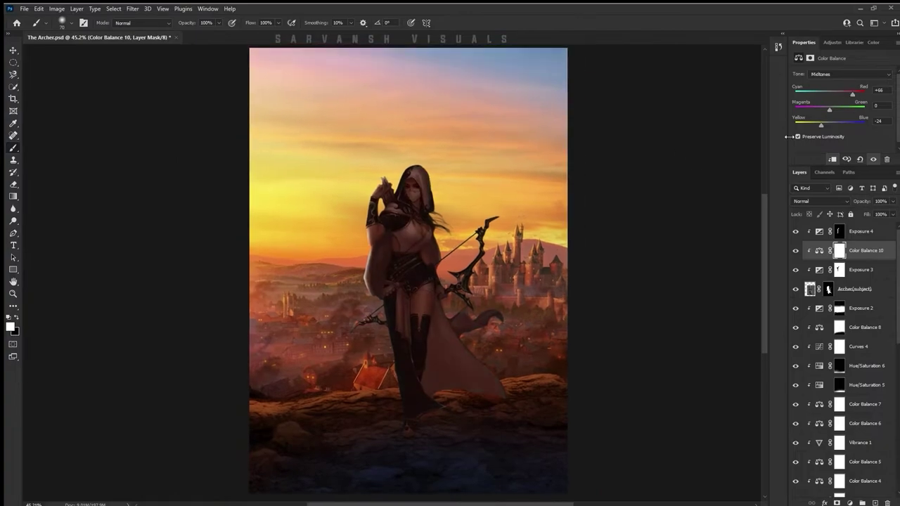
key(ctrl+b)
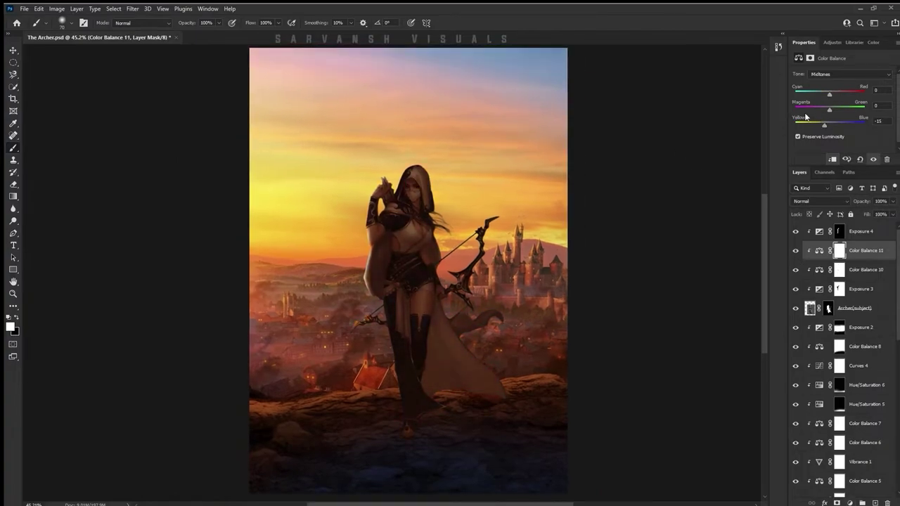
key(ctrl+y)
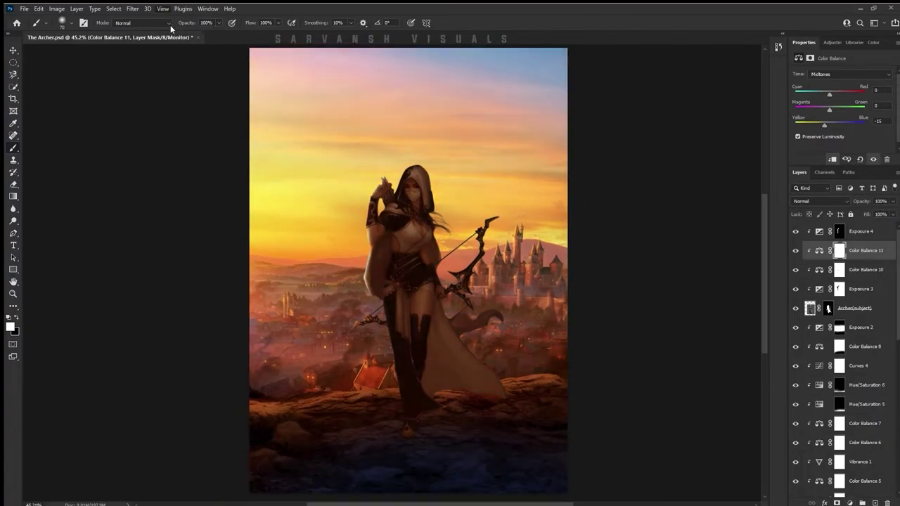
click(795, 251)
key(ctrl+z)
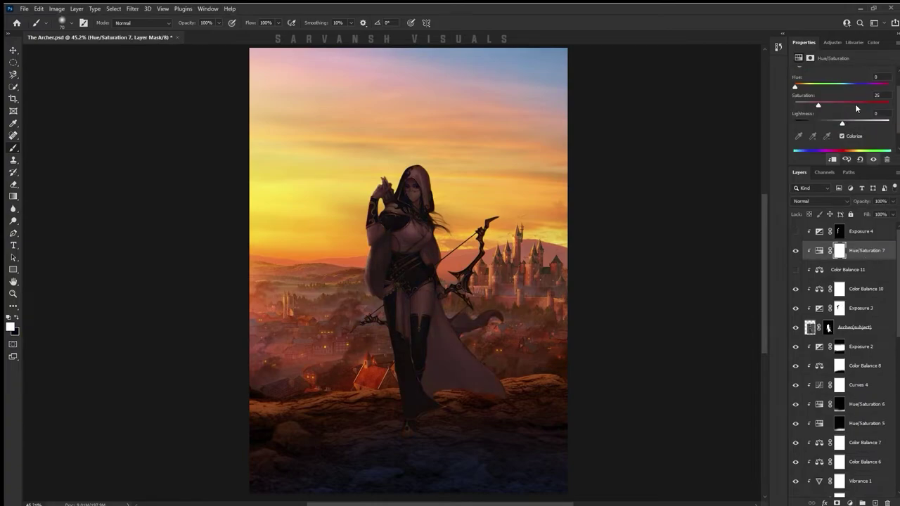
key(ctrl+z)
key(ctrl+z)
key(ctrl+z)
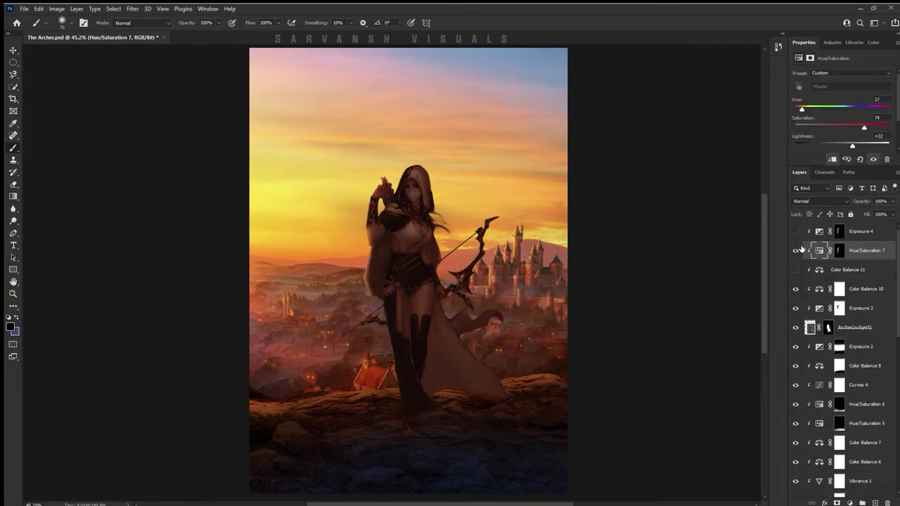
Step: Re-show Exposure 4 and add a blue-tinting Hue/Saturation layer above Color Balance 10
click(795, 231)
click(839, 232)
scroll(385, 280, up, 5)
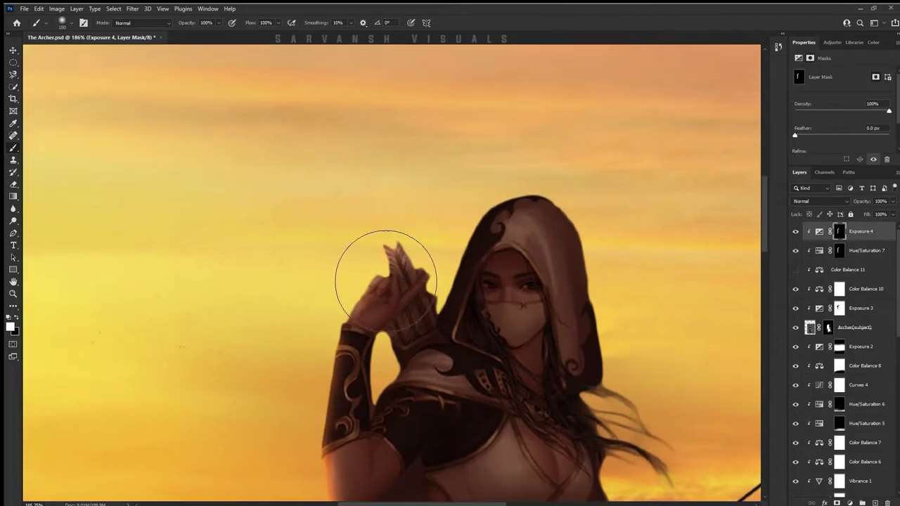
scroll(385, 279, down, 2)
scroll(417, 197, down, 2)
scroll(538, 211, down, 3)
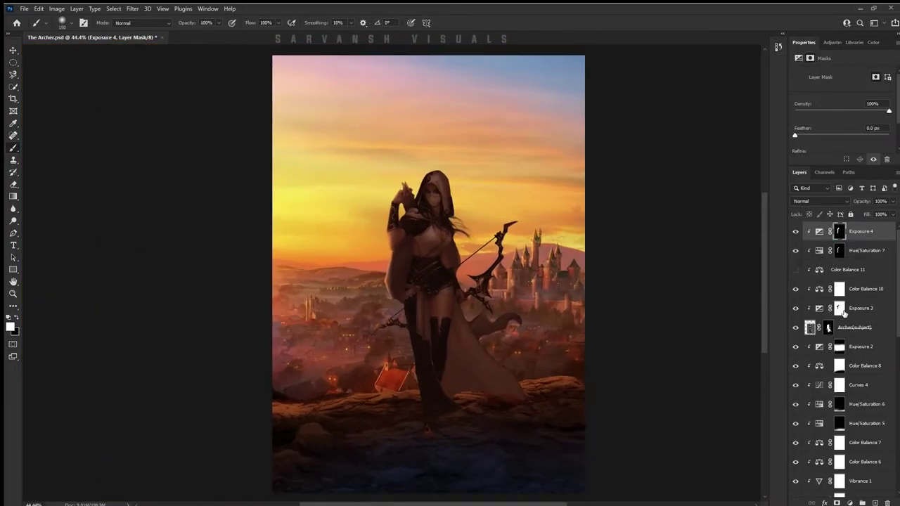
key(ctrl+shift+z)
Step: Invert Hue/Saturation 8's mask and paint the blue tint back onto the archer's upper cloak
scroll(499, 383, up, 4)
key(ctrl+i)
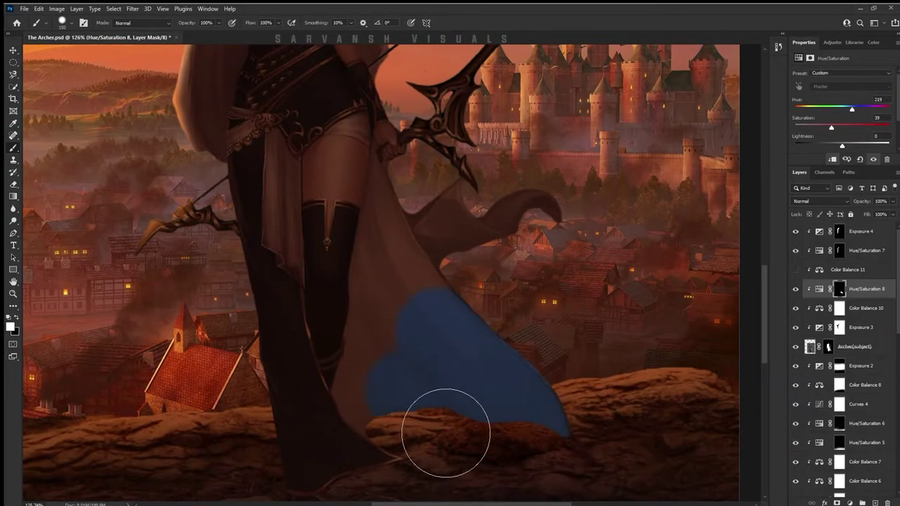
scroll(426, 417, up, 1)
scroll(454, 402, up, 1)
scroll(438, 333, up, 2)
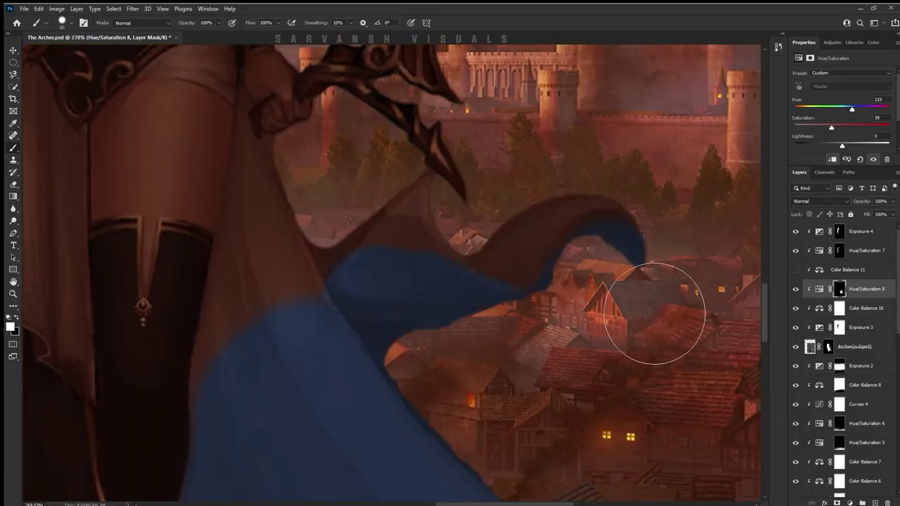
drag(654, 314, 412, 256)
scroll(383, 299, down, 4)
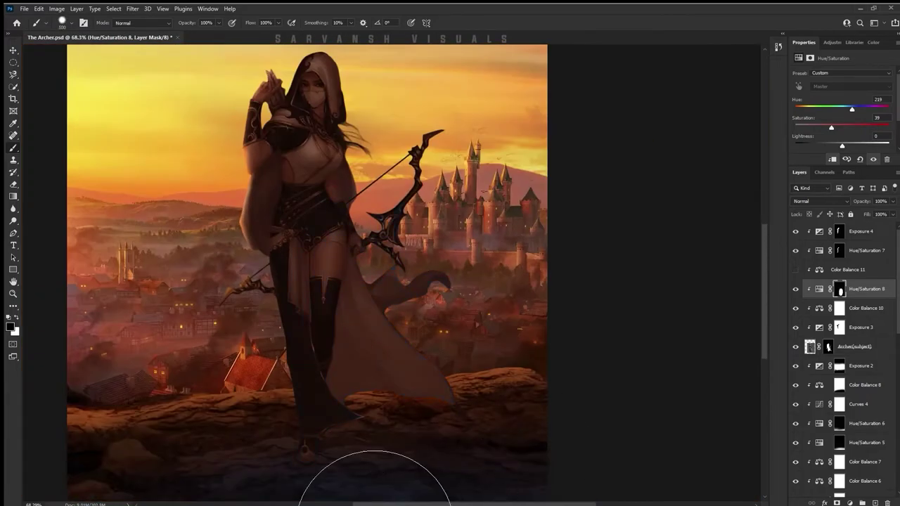
scroll(512, 391, down, 2)
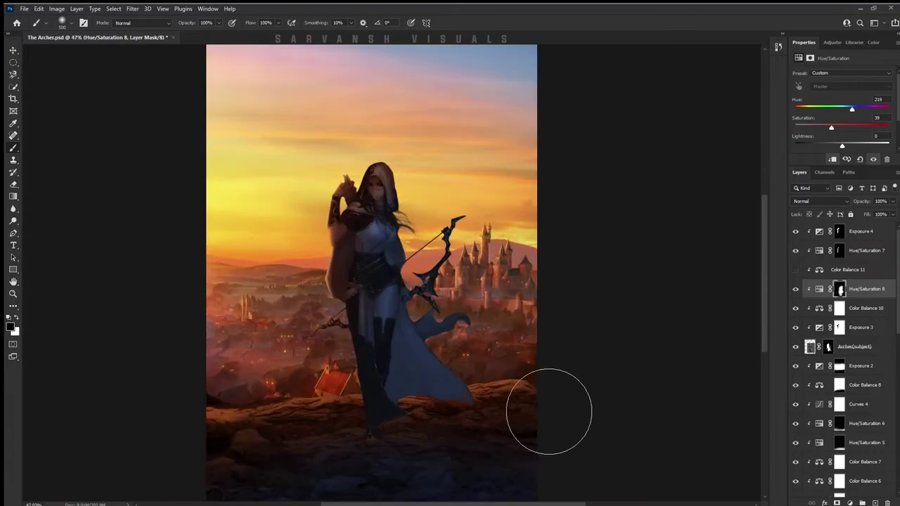
scroll(410, 141, up, 2)
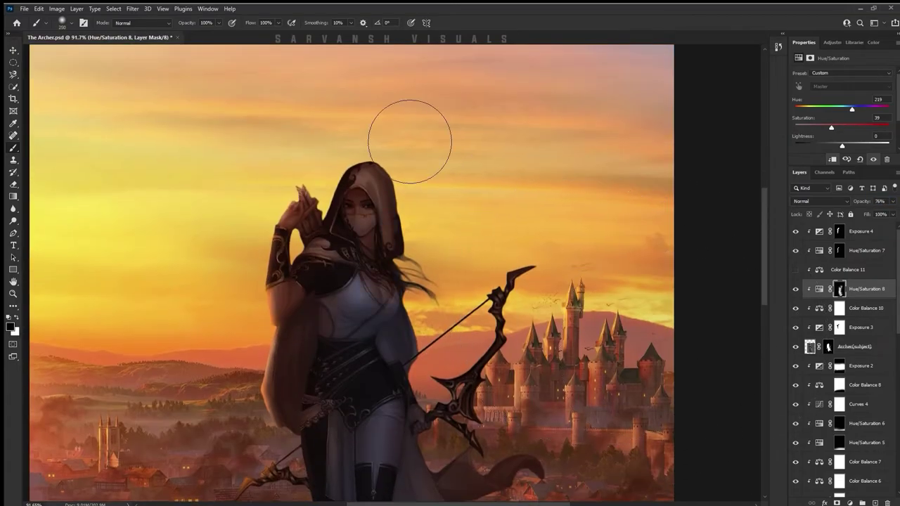
scroll(411, 357, down, 3)
scroll(492, 341, up, 1)
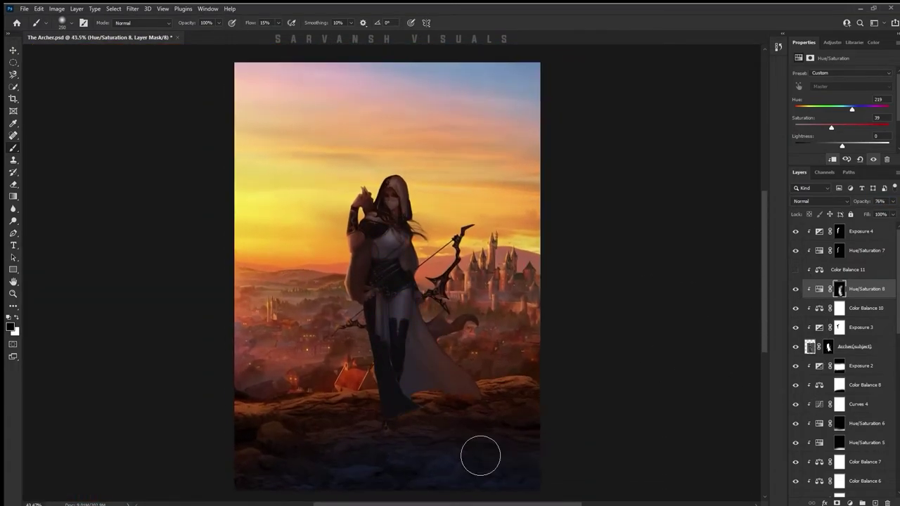
scroll(436, 414, up, 3)
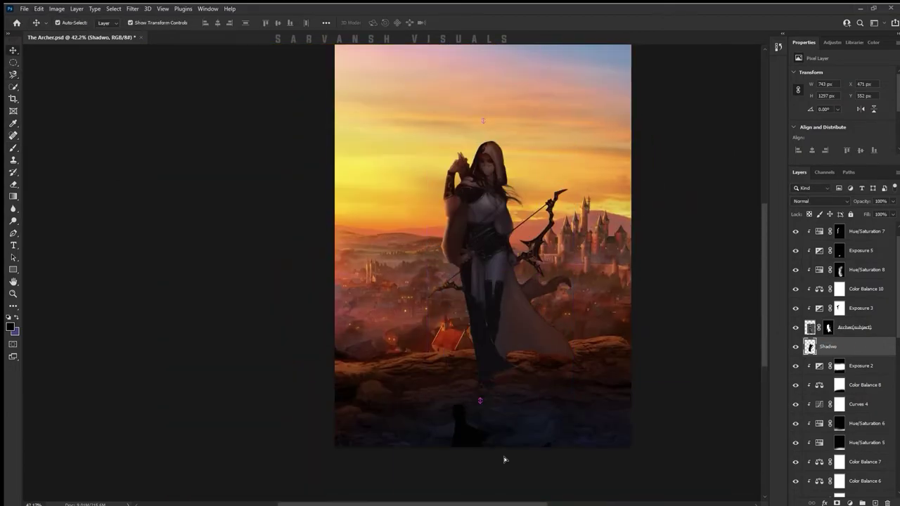
Step: Align the skewed Shadwo layer to the archer's feet and add a masked layer named 'Shadow'
drag(594, 407, 496, 339)
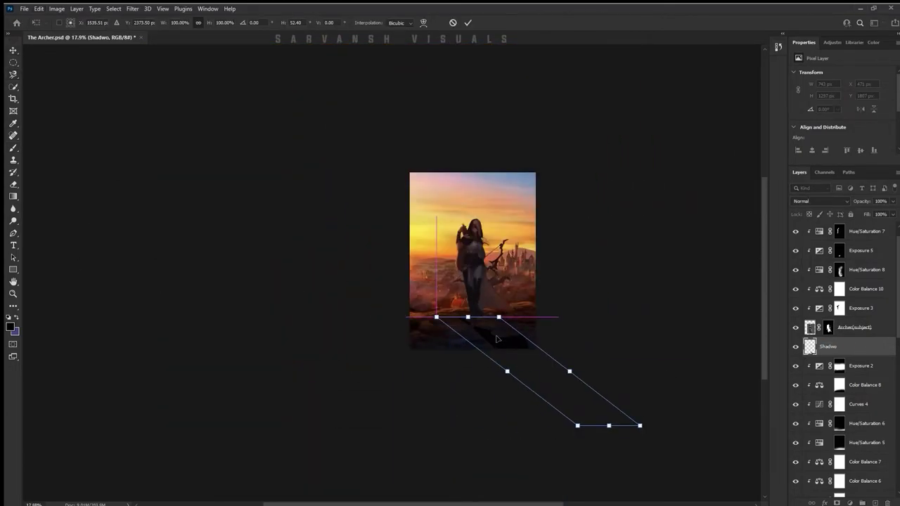
click(465, 24)
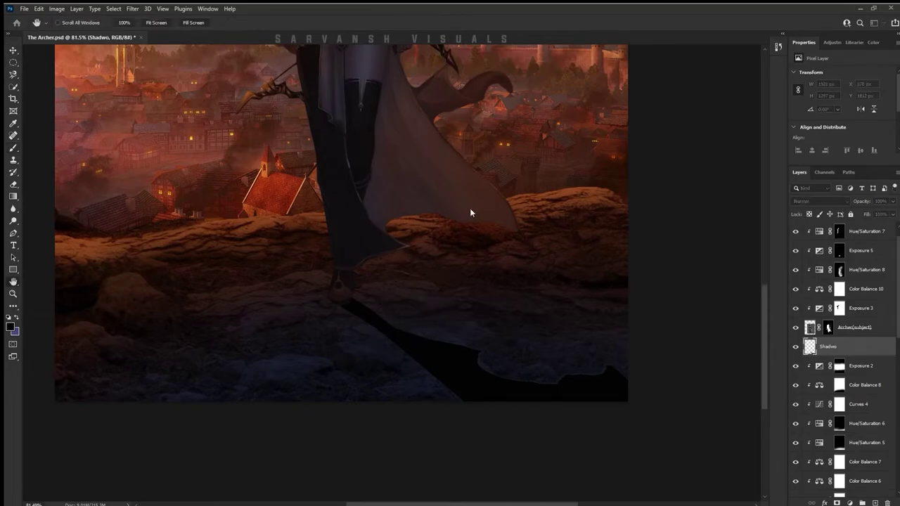
key(ctrl+shift+alt+n)
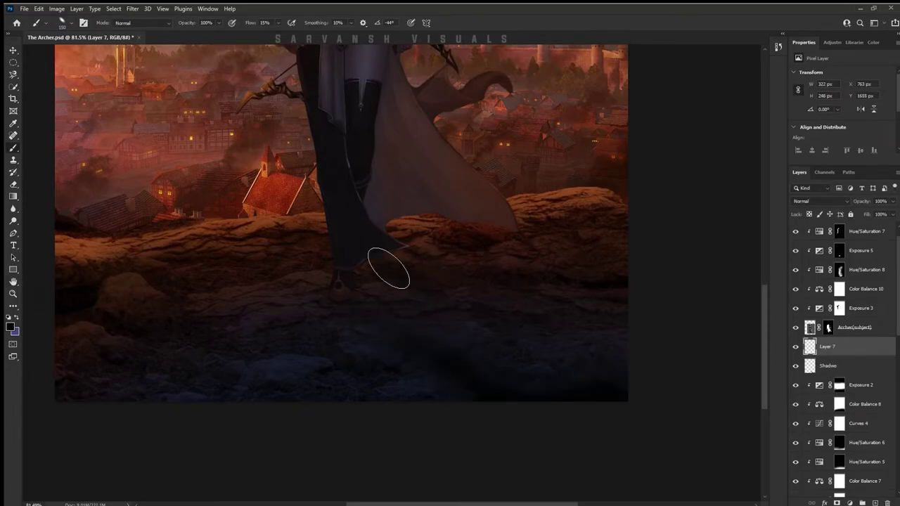
text(Shadow)
key(Return)
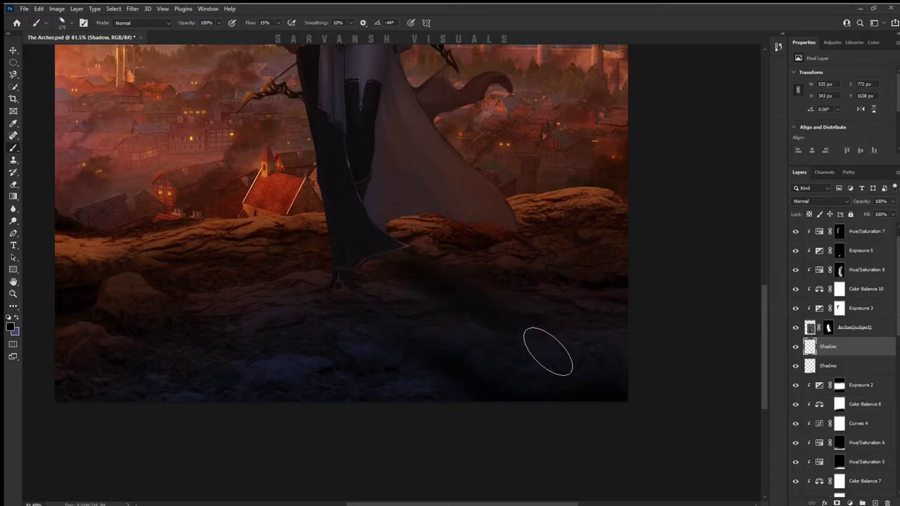
click(836, 503)
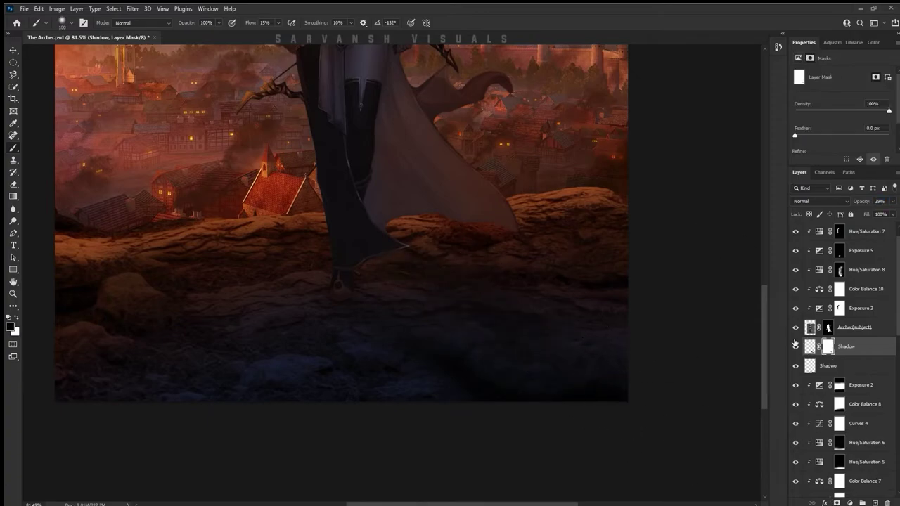
Step: Duplicate the Ambient layer and bring the copy to the top of the stack
click(828, 365)
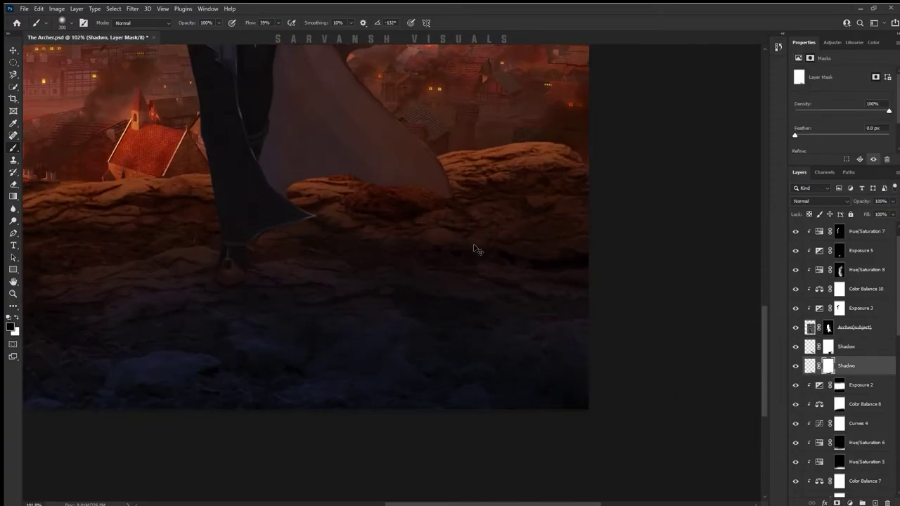
scroll(656, 356, down, 2)
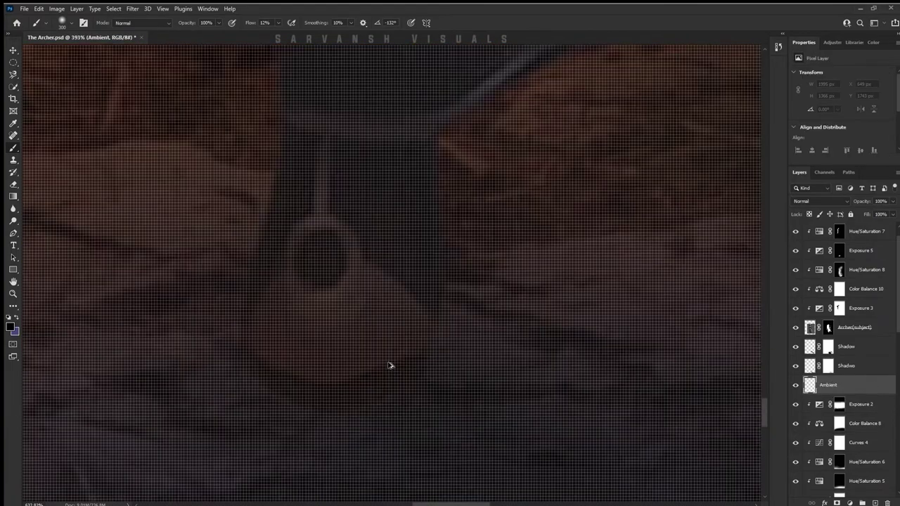
key(ctrl+j)
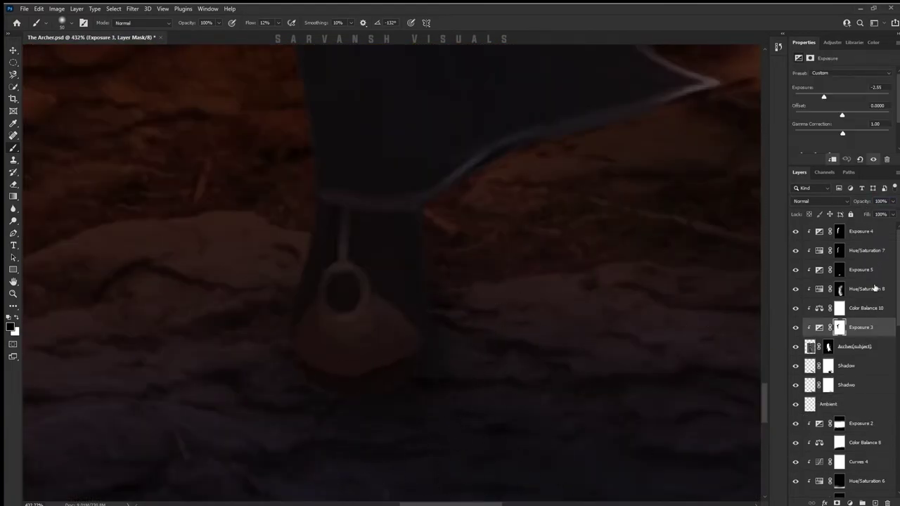
key(ctrl+shift+bracketright)
scroll(436, 456, down, 10)
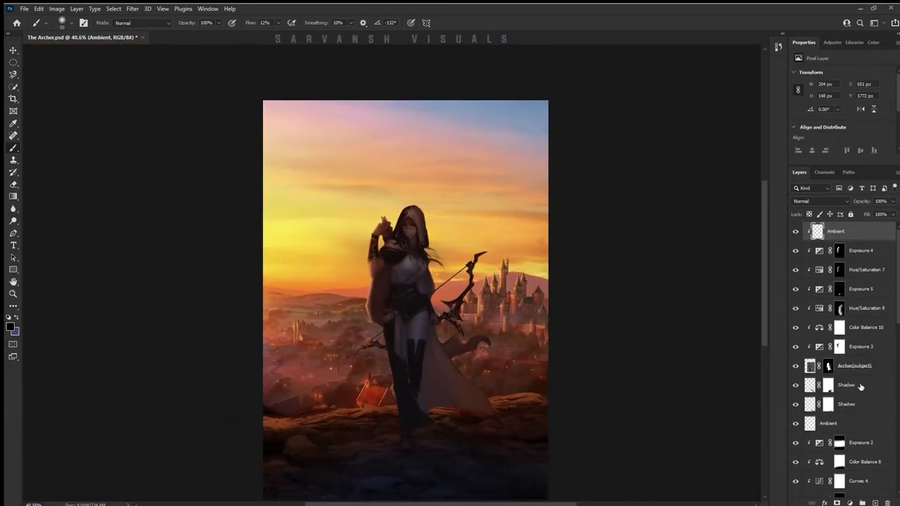
Step: Select the Shadow layer using the Move tool
key(v)
click(471, 456)
click(703, 391)
scroll(703, 392, up, 1)
click(803, 386)
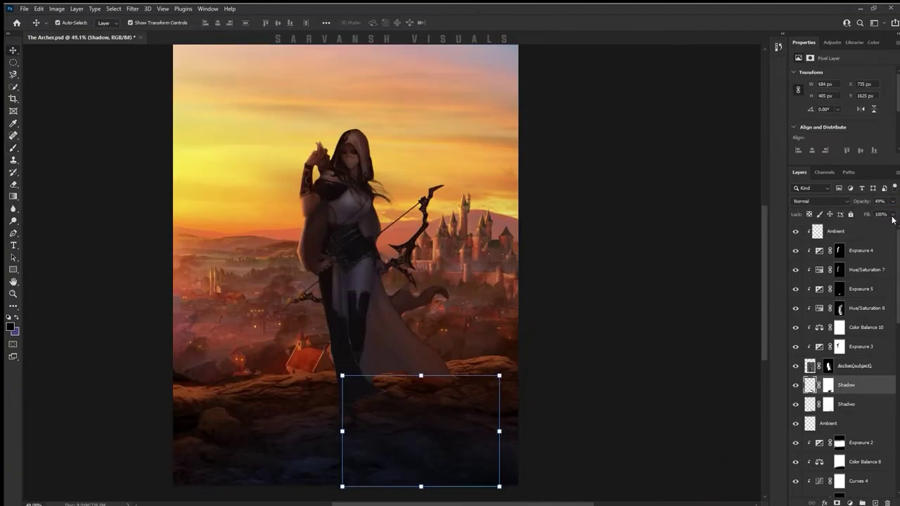
click(632, 211)
click(850, 385)
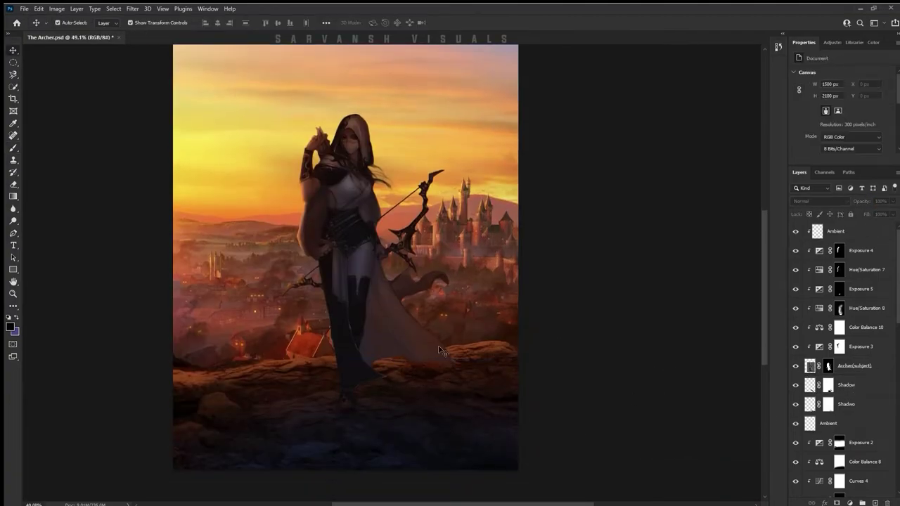
click(808, 385)
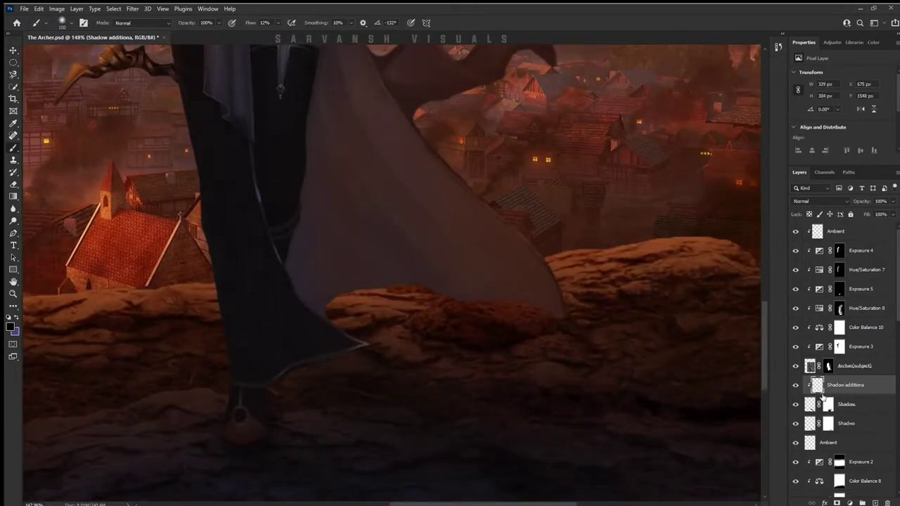
scroll(532, 432, down, 5)
scroll(419, 387, down, 3)
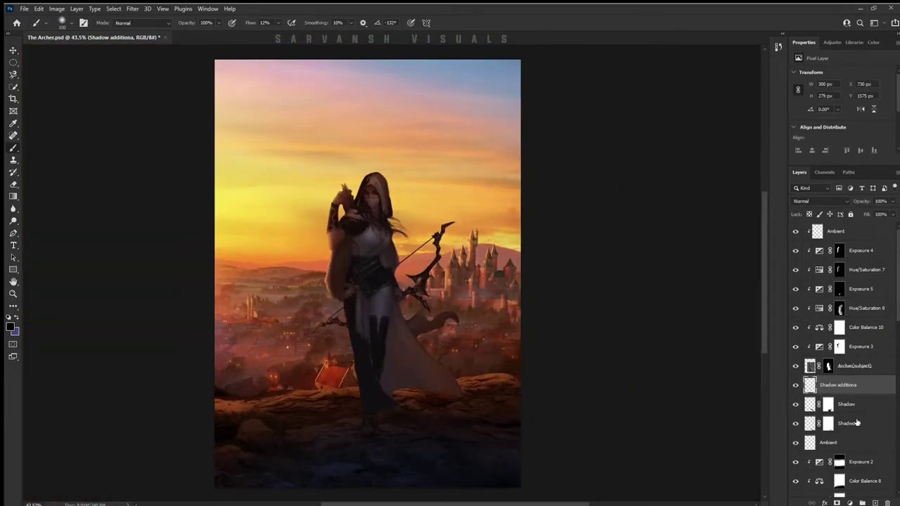
Step: Target the Shadwo and Hue/Saturation 7 masks with a size-100 white brush at full flow
click(856, 422)
scroll(533, 462, down, 1)
click(817, 428)
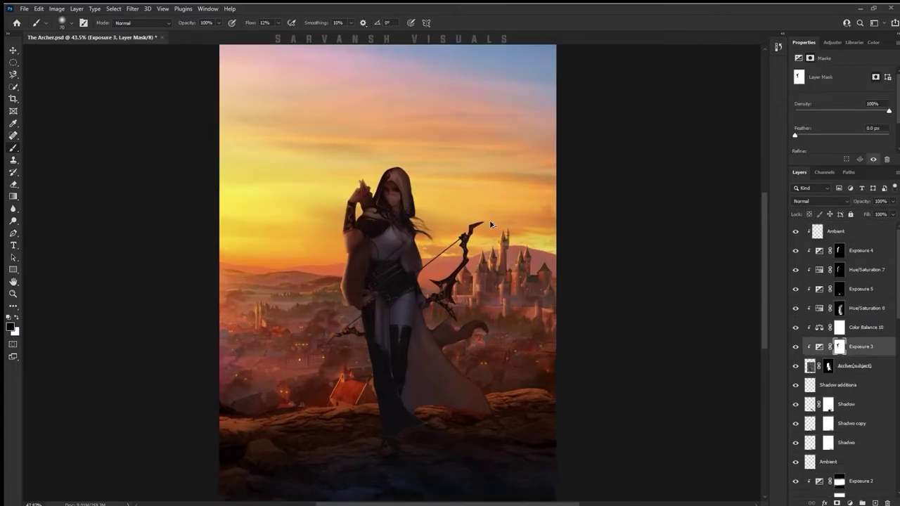
scroll(450, 232, up, 10)
click(839, 269)
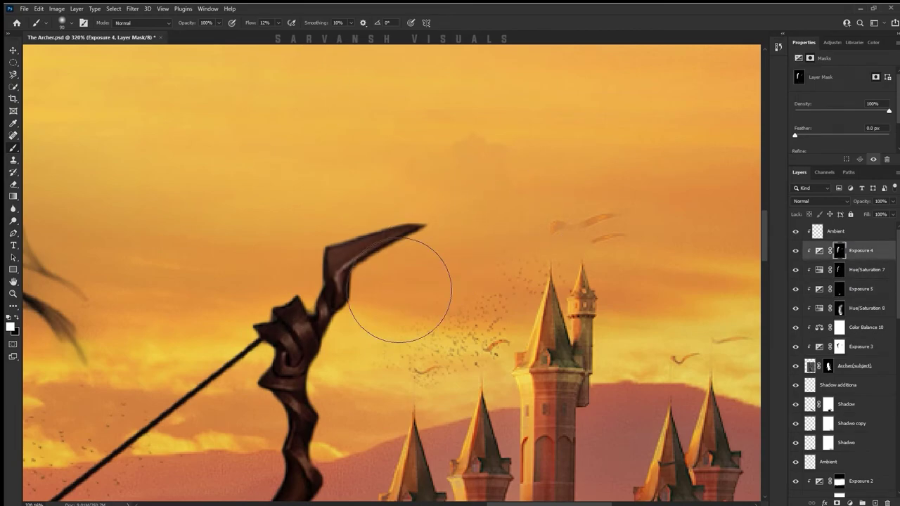
key(x)
key(shift+0)
key(bracketright)
key(bracketright)
key(bracketright)
scroll(297, 341, down, 10)
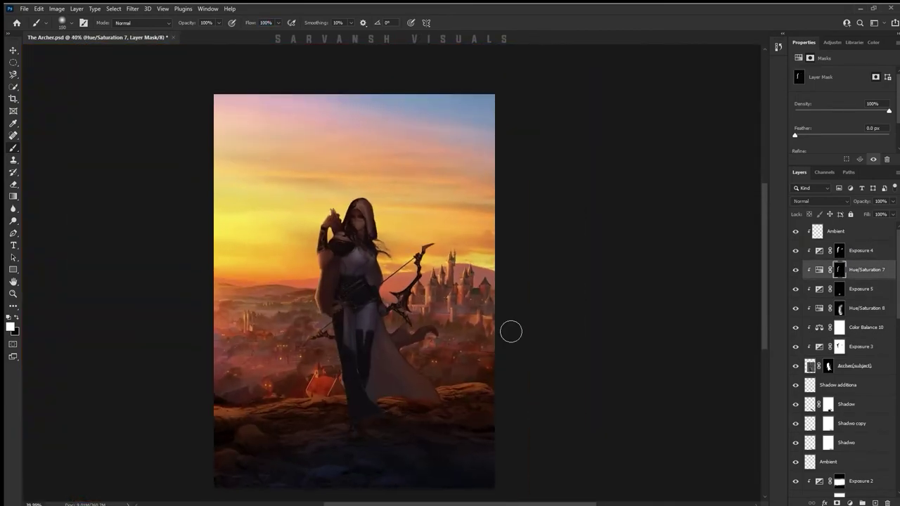
ctrl+click(484, 255)
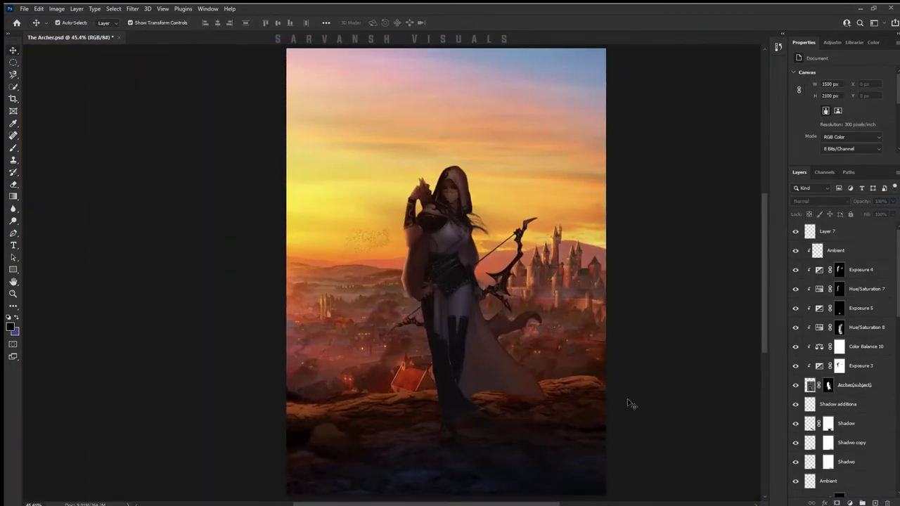
Step: Tidy the bird flock image with the eraser and merge Layer 8 down into Layer 7
key(ctrl+z)
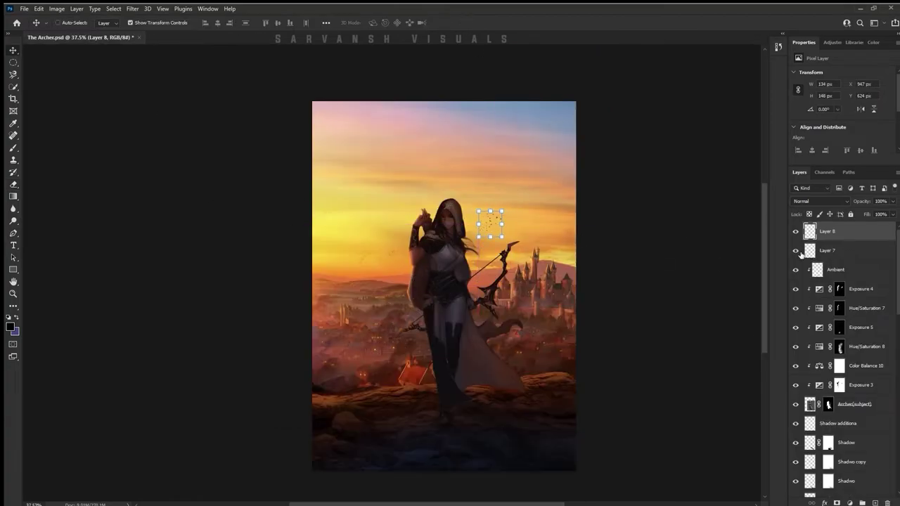
key(l)
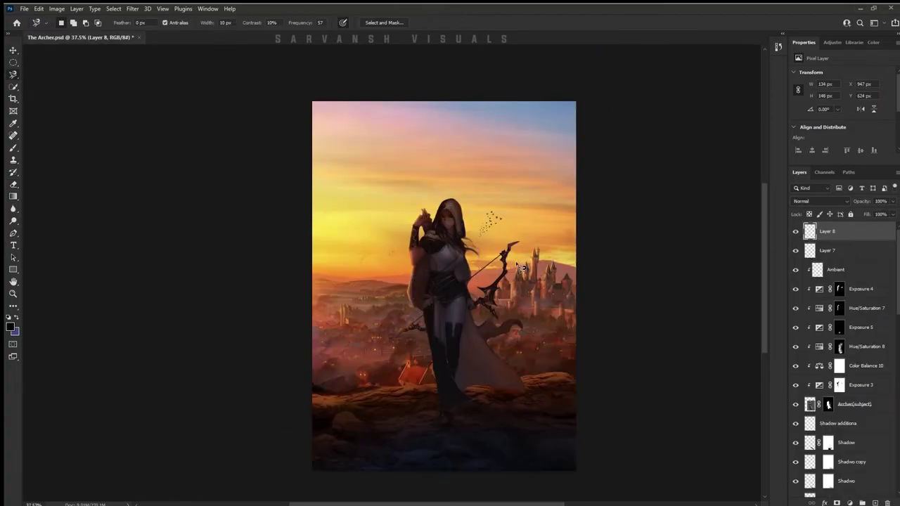
key(e)
scroll(492, 219, up, 10)
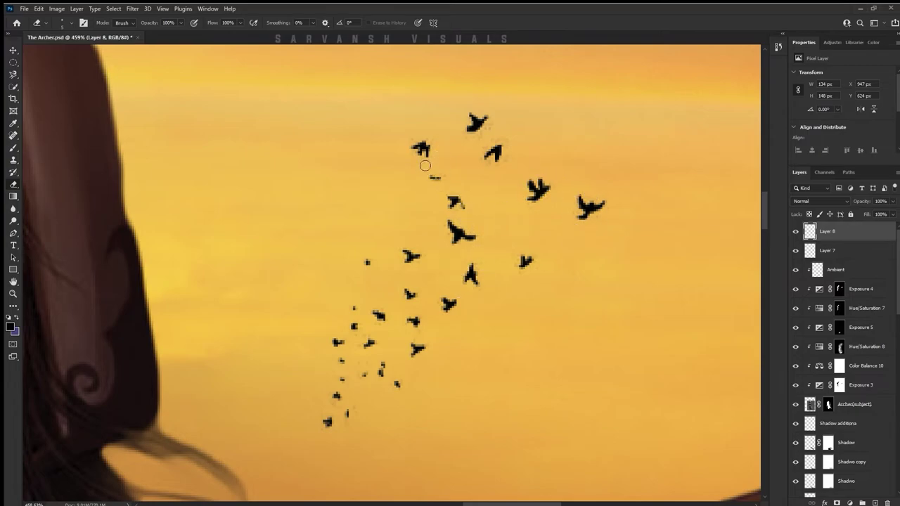
scroll(425, 165, down, 1)
scroll(497, 183, down, 10)
key(ctrl+e)
key(v)
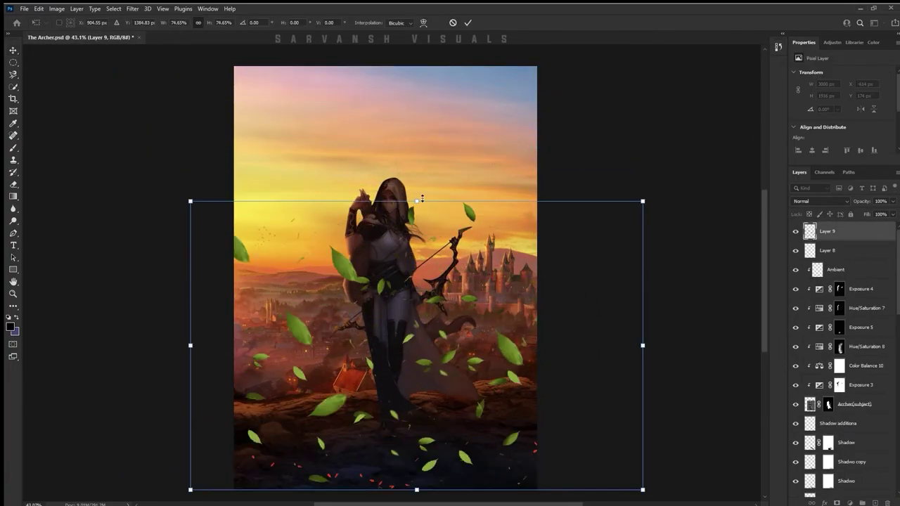
Step: Scale the flying-leaves image over the archer and paint its layer mask to hide leaves over the rocks
drag(421, 199, 421, 181)
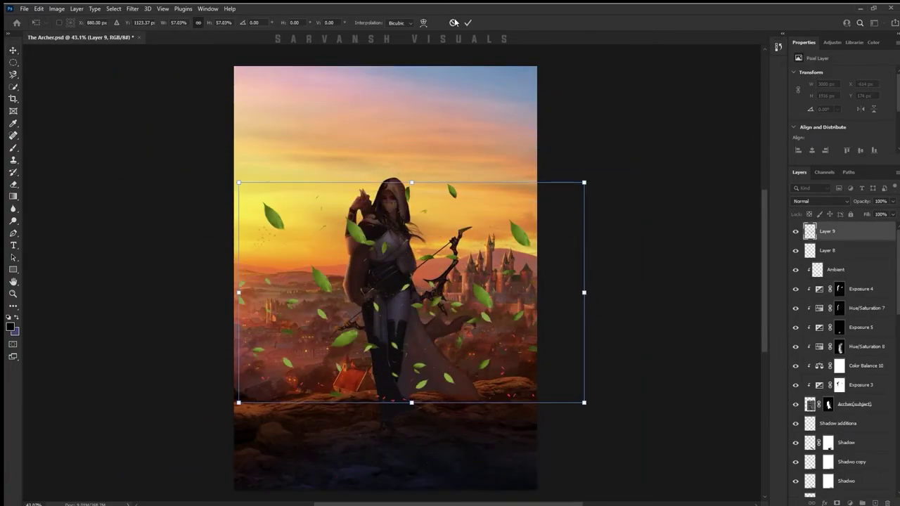
key(Return)
click(836, 503)
key(b)
scroll(406, 392, up, 3)
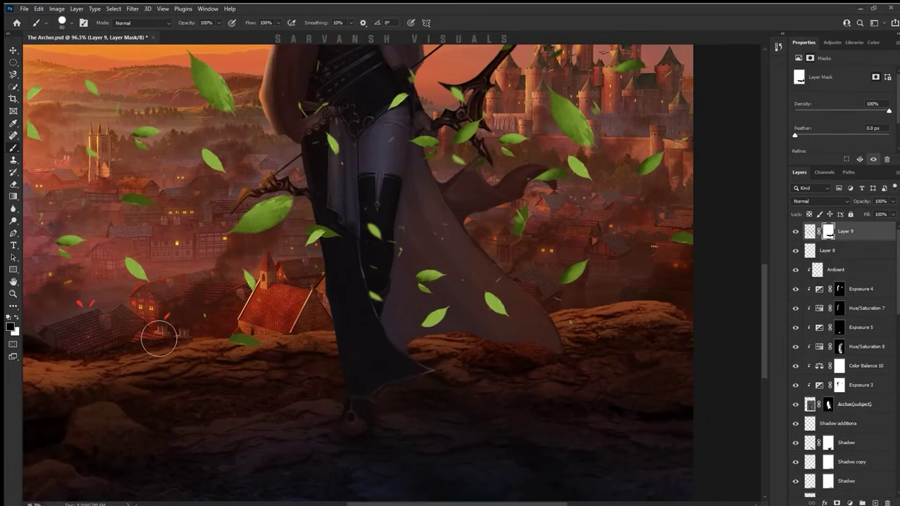
scroll(158, 339, up, 3)
scroll(321, 312, down, 3)
scroll(459, 287, down, 2)
key(backslash)
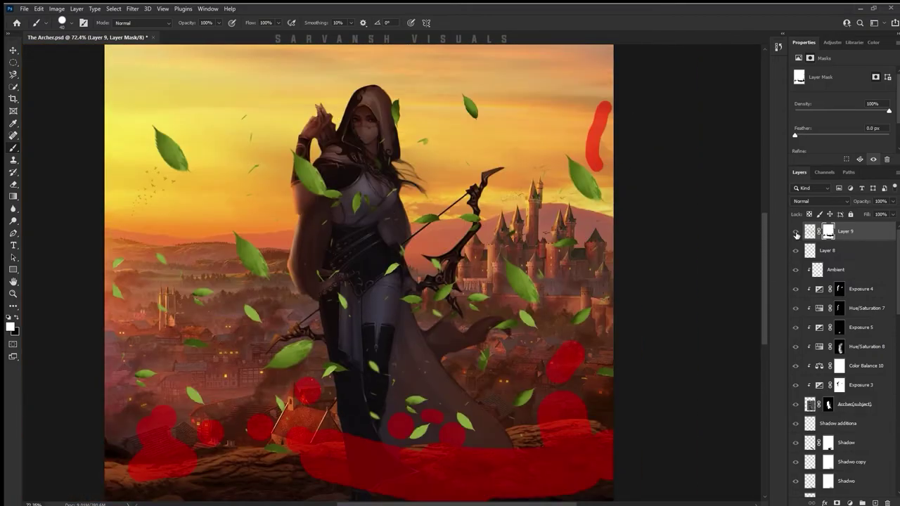
Step: Invert and paint the leaves' Gaussian Blur filter mask, then add a clipped Color Balance adjustment
click(809, 232)
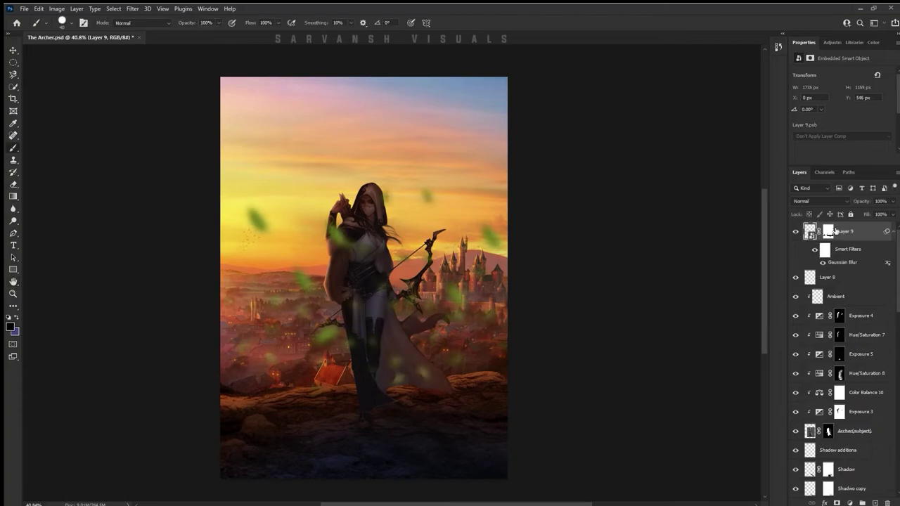
click(824, 249)
key(ctrl+i)
scroll(345, 409, up, 3)
click(824, 249)
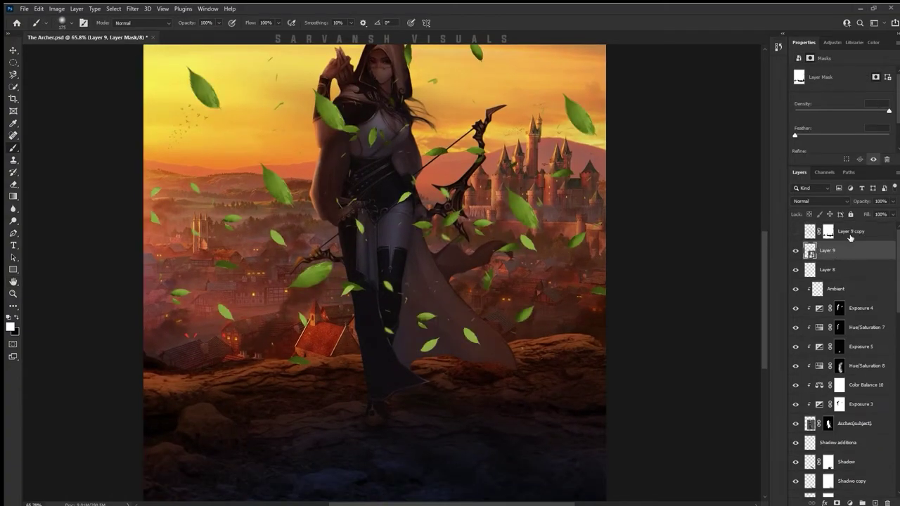
scroll(351, 359, up, 2)
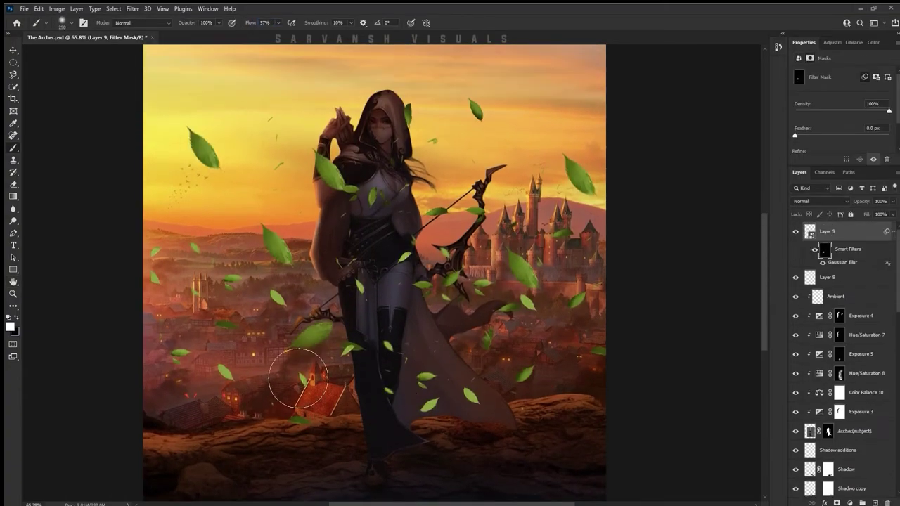
scroll(464, 408, down, 3)
scroll(487, 490, up, 1)
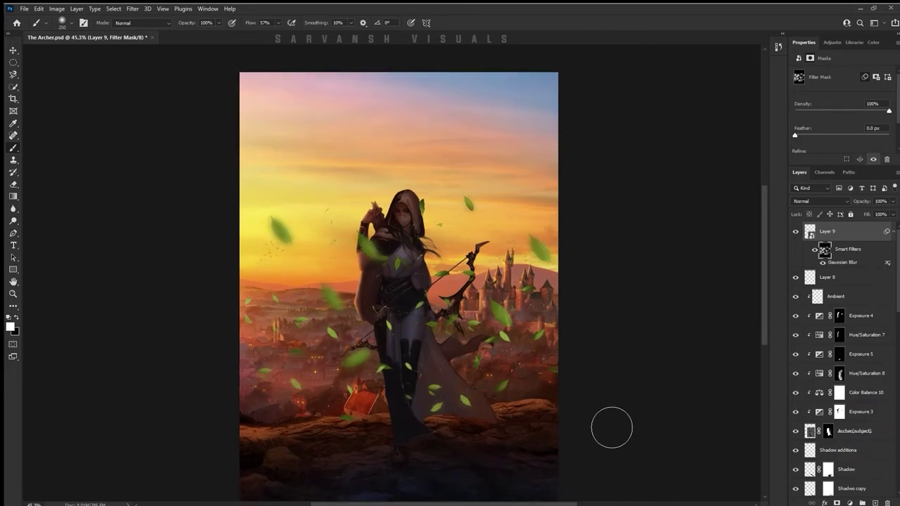
click(848, 503)
click(776, 296)
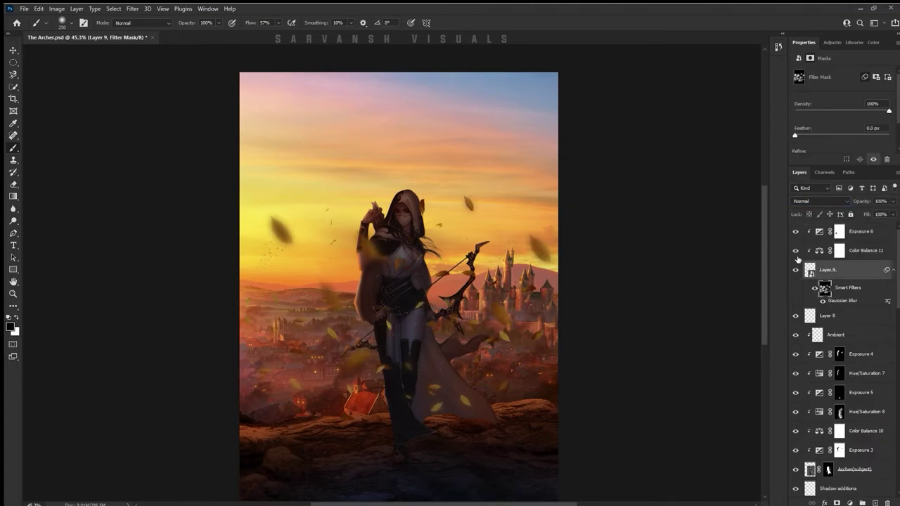
Step: Tint the leaves one warm hue with Hue/Saturation 9, placed below Exposure 6
click(842, 130)
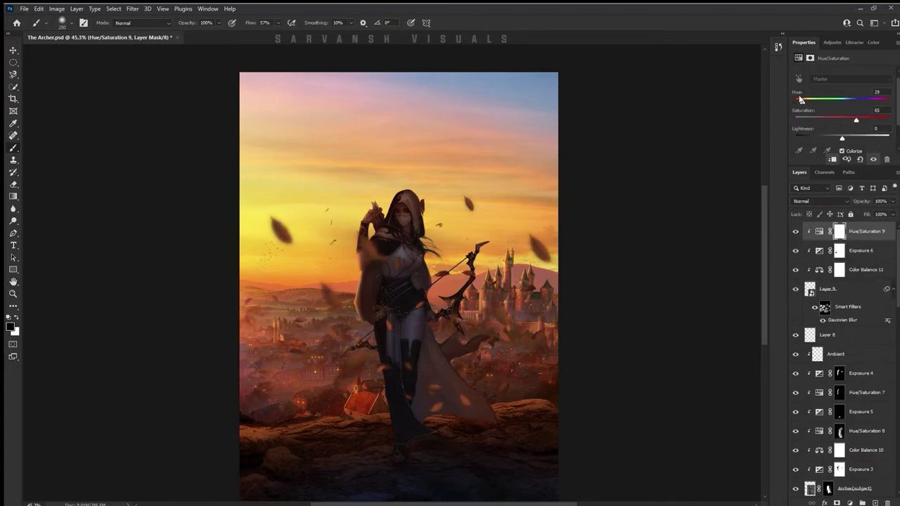
drag(859, 258, 859, 260)
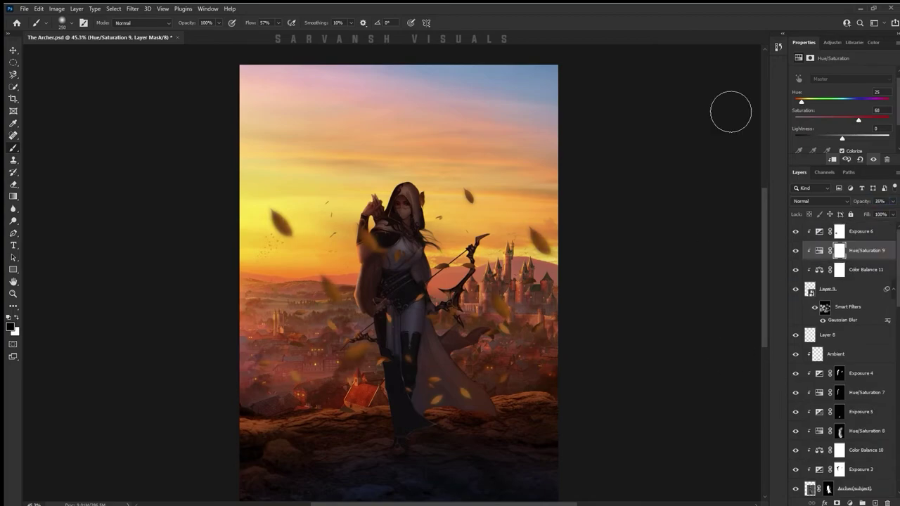
scroll(441, 266, down, 1)
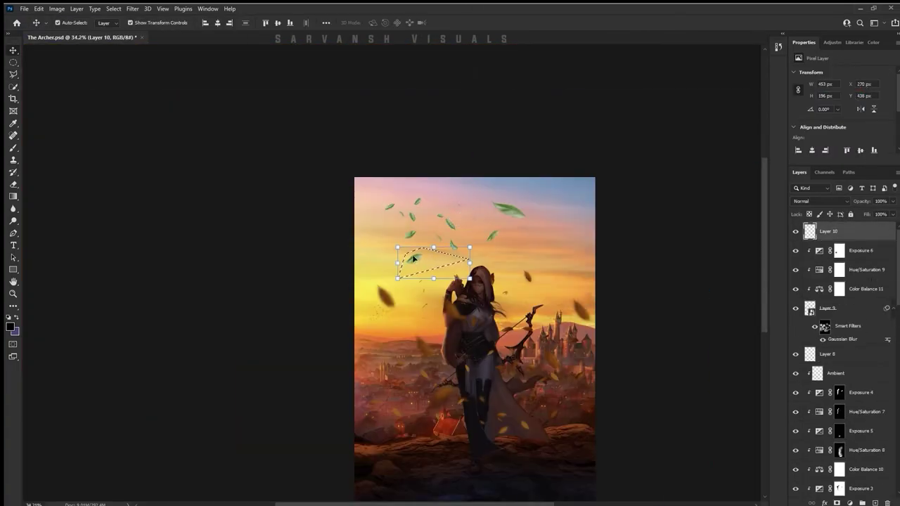
Step: Lasso the leaves crowding the archer's head and rename the layer 'Lleaves upper part'
key(l)
drag(393, 224, 426, 230)
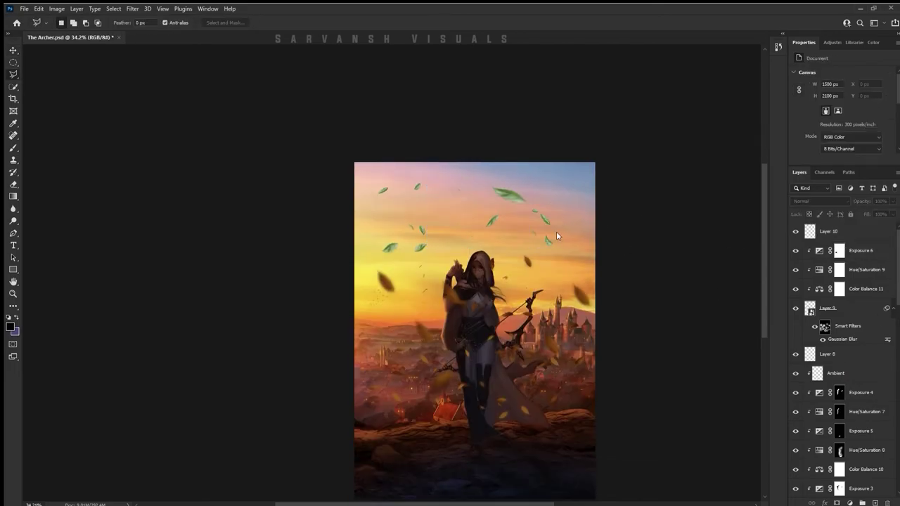
text(Lleaves upper part)
double_click(825, 309)
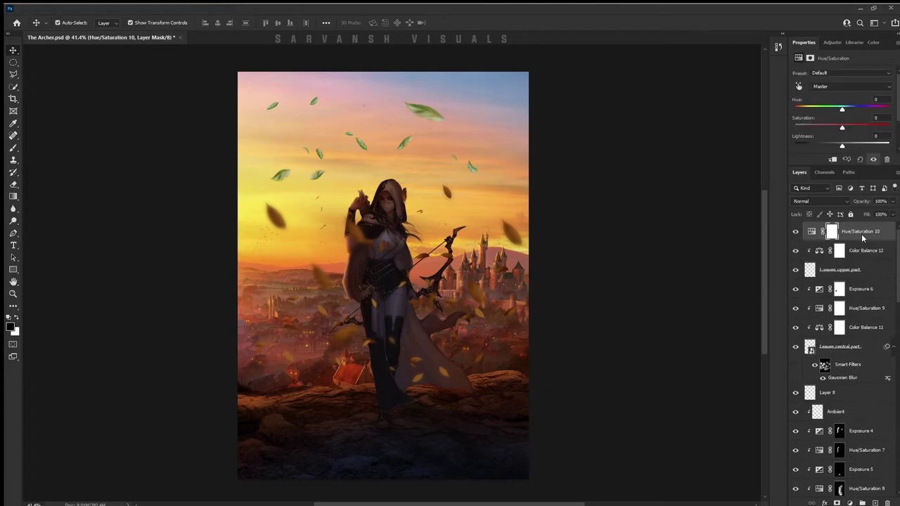
Step: Add a clipped Exposure adjustment to the upper leaves and paint blur onto the large upper-right leaf
click(849, 501)
click(781, 204)
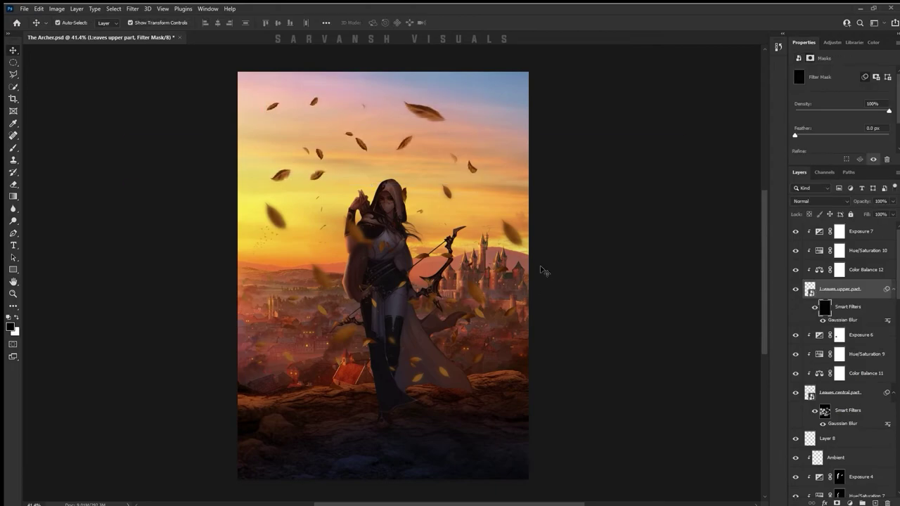
key(b)
key(x)
drag(420, 111, 434, 123)
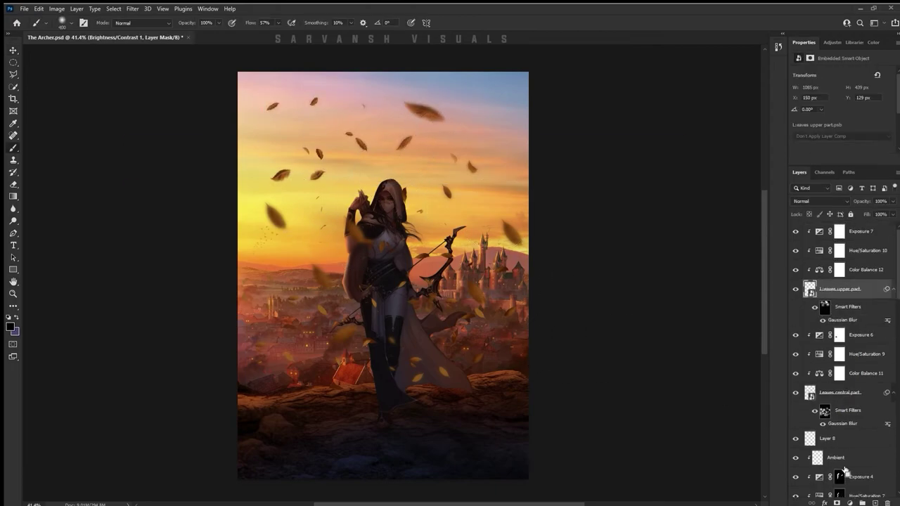
Step: Sort the layers into named groups, confirming the Rock(base) group and selecting the Rock(base) copy
key(alt+bracketleft)
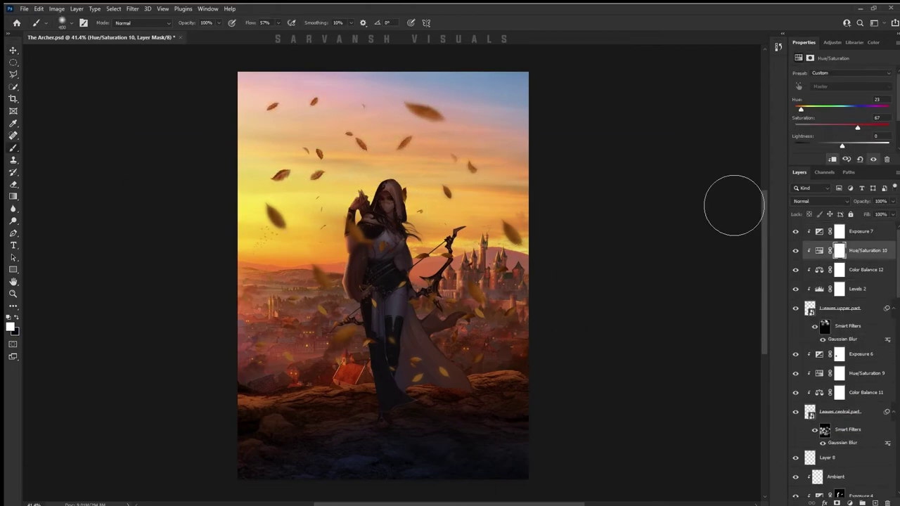
key(alt+bracketleft)
key(alt+bracketleft)
key(alt+bracketleft)
scroll(859, 394, down, 3)
scroll(859, 401, down, 3)
scroll(859, 406, down, 3)
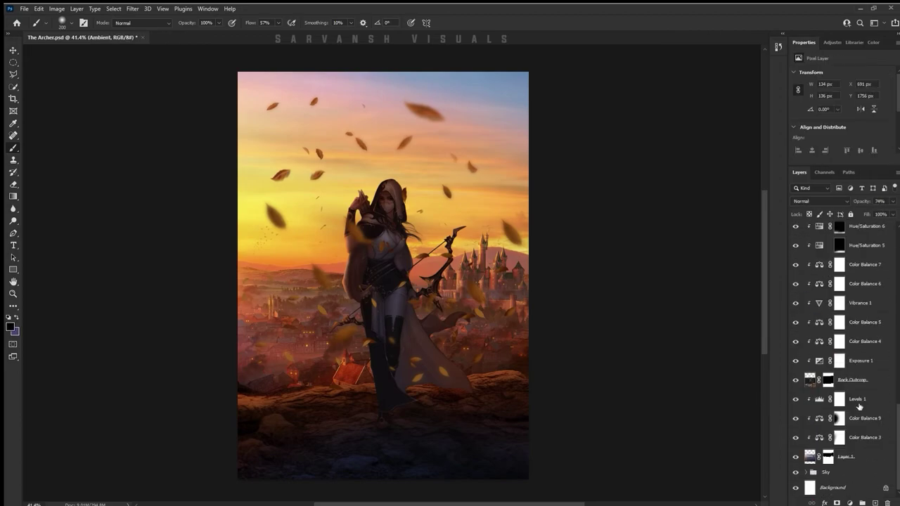
click(828, 453)
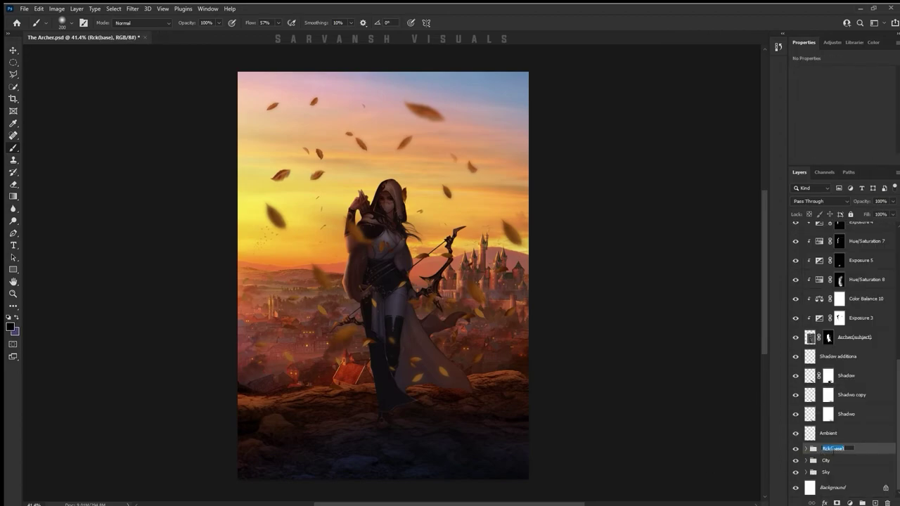
key(Return)
click(853, 395)
scroll(877, 422, up, 5)
scroll(877, 440, up, 3)
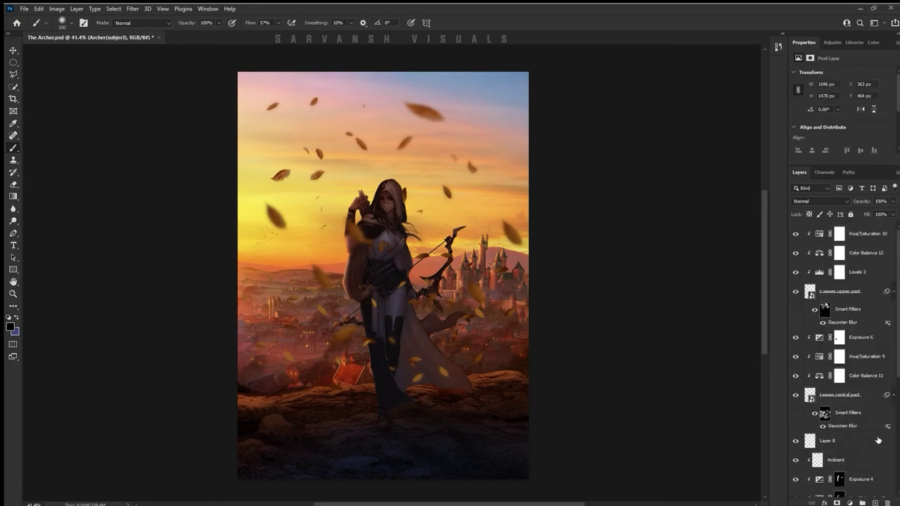
click(823, 414)
key(alt+bracketleft)
key(alt+bracketleft)
key(alt+bracketleft)
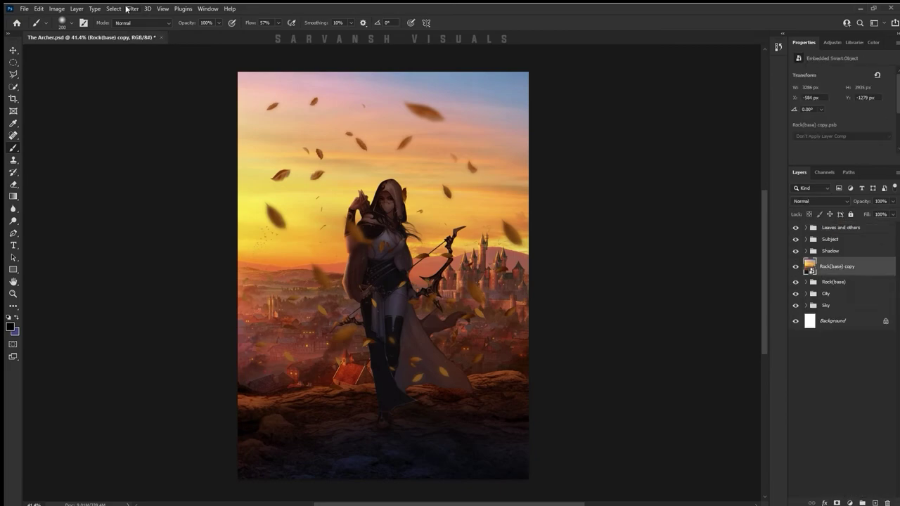
Step: Move the Tilt-Shift focus toward the foreground rocks, apply it, and mask the blur off the archer's cloak
drag(398, 270, 398, 441)
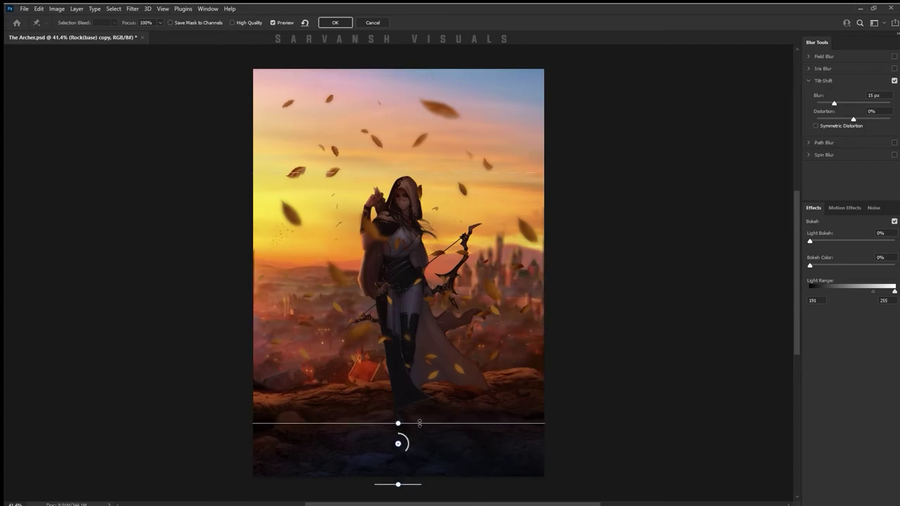
key(Return)
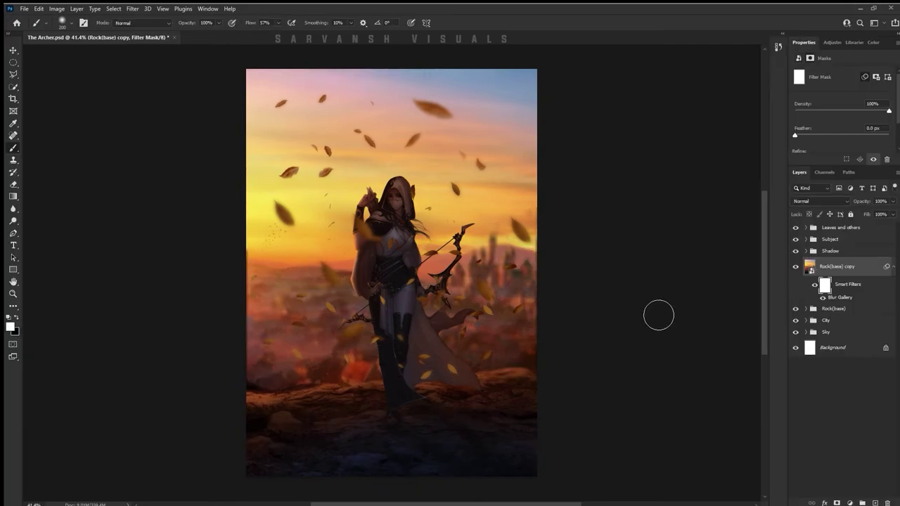
scroll(409, 453, up, 2)
click(582, 396)
scroll(583, 396, down, 3)
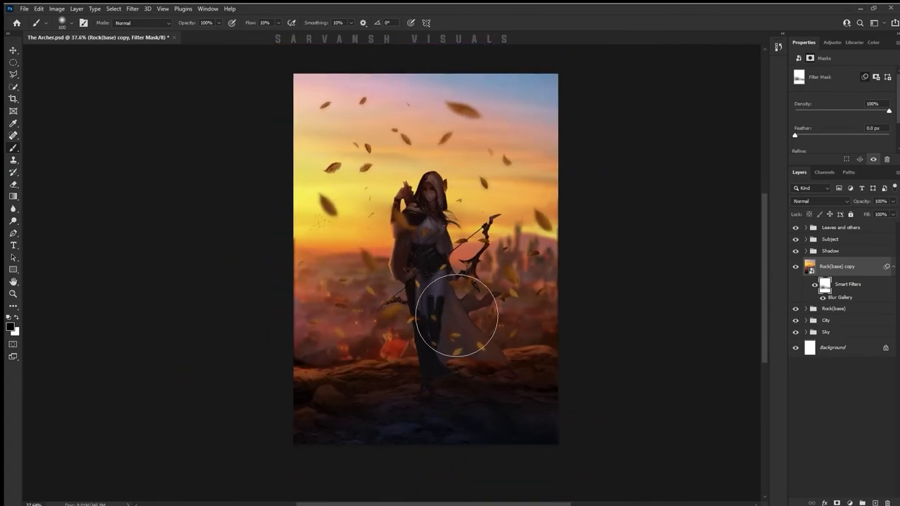
click(454, 315)
scroll(454, 315, down, 1)
scroll(479, 309, up, 2)
Step: Delete the Rock(base) copy layers and stamp all visible layers with Ctrl+Alt+Shift+E
shift+click(853, 312)
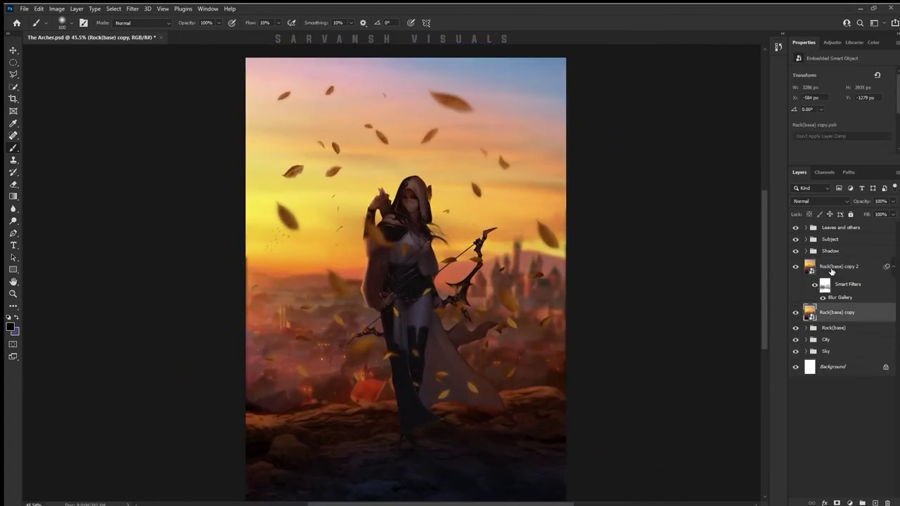
key(Delete)
key(ctrl+alt+shift+e)
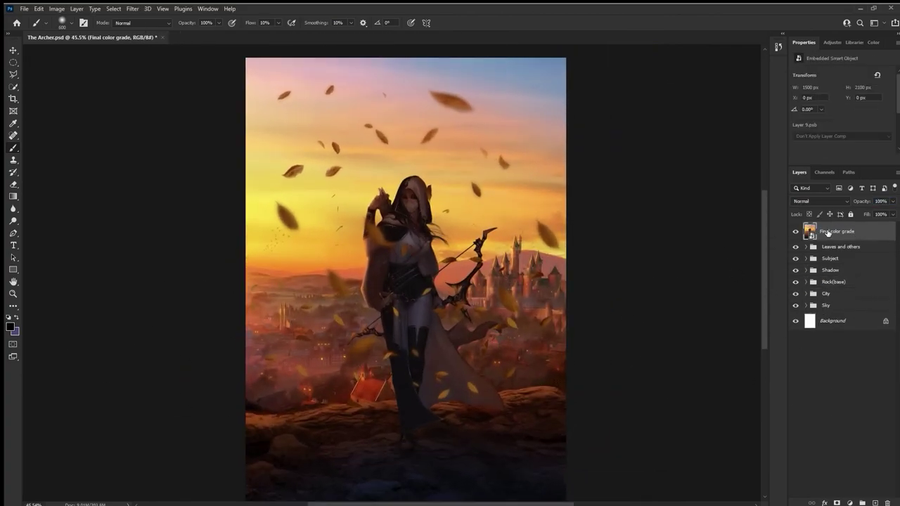